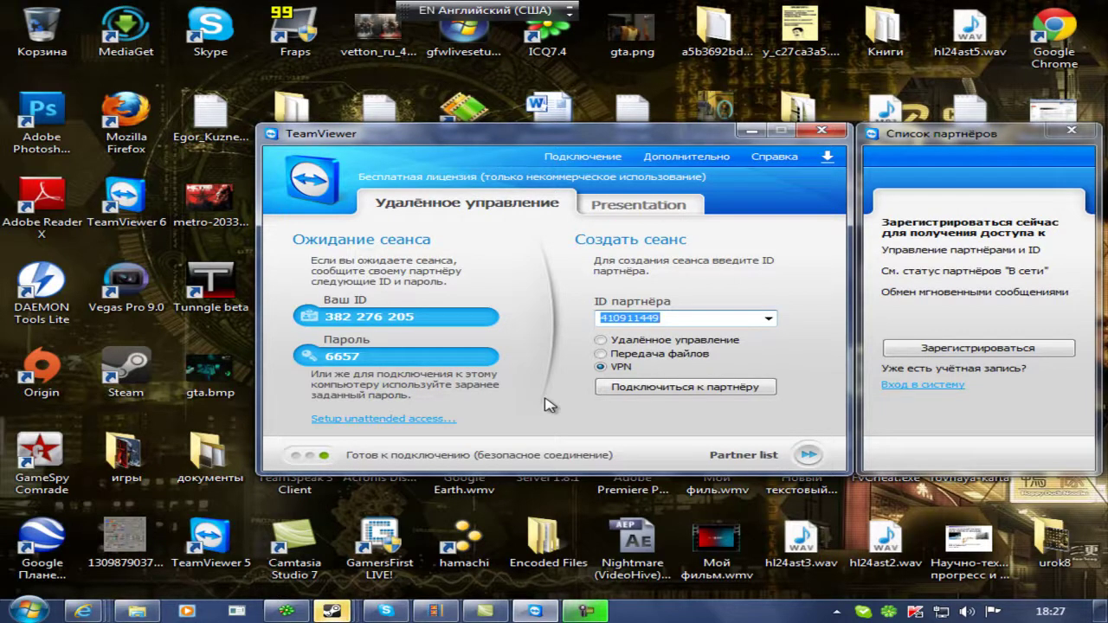
View the Presentation session options and return to the remote control options
click(671, 212)
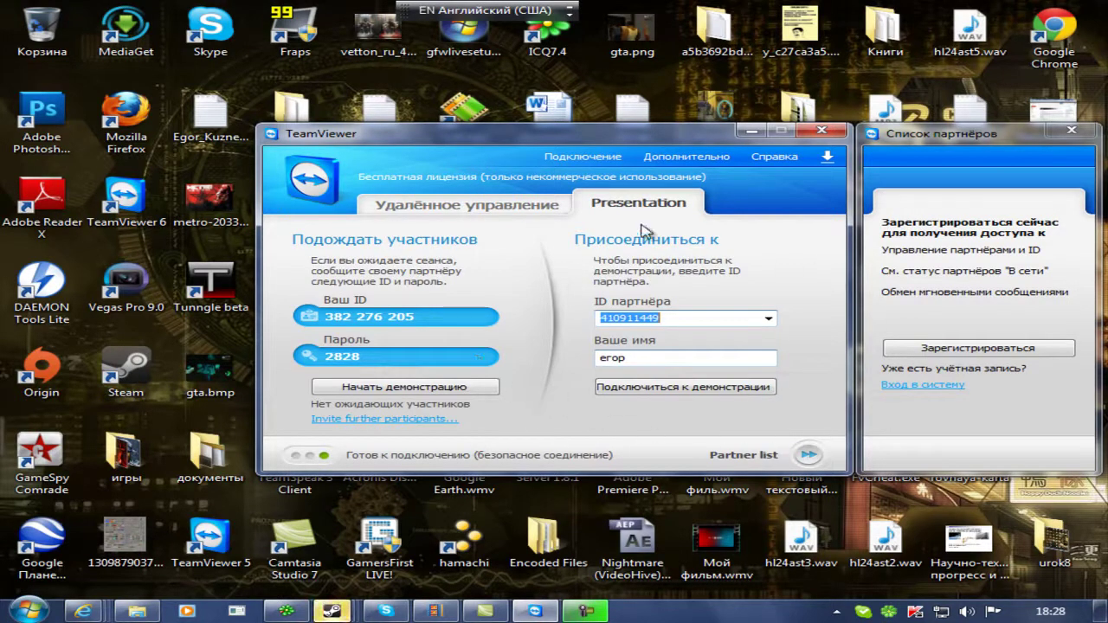
click(476, 205)
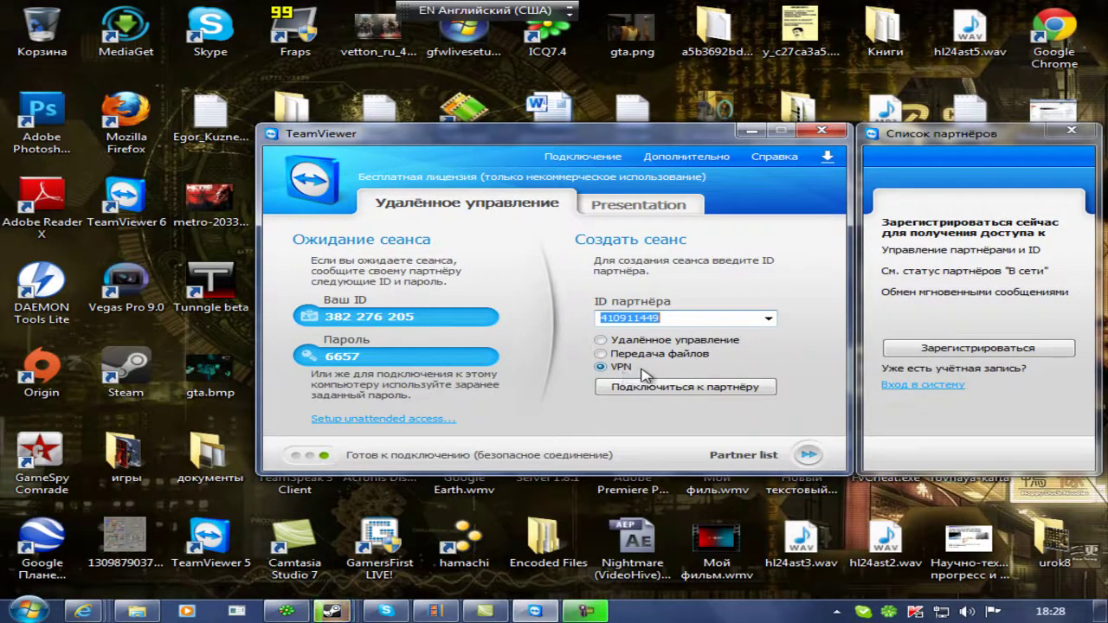
Connect to the partner's computer in VPN mode with full VPN access, entering the partner's session password
click(694, 317)
drag(649, 315, 594, 315)
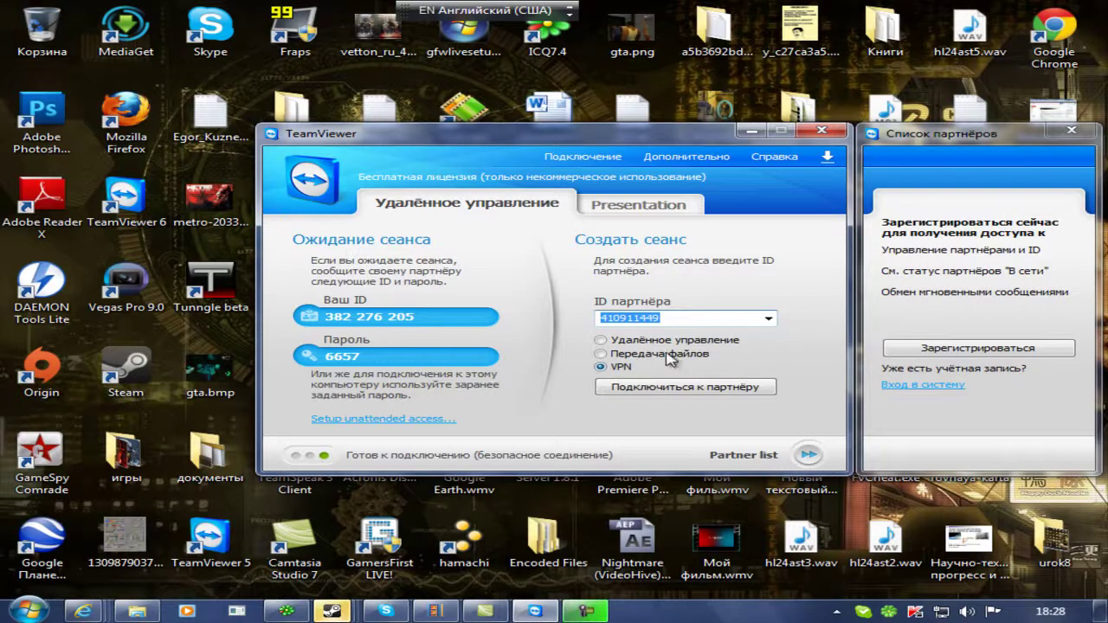
click(631, 391)
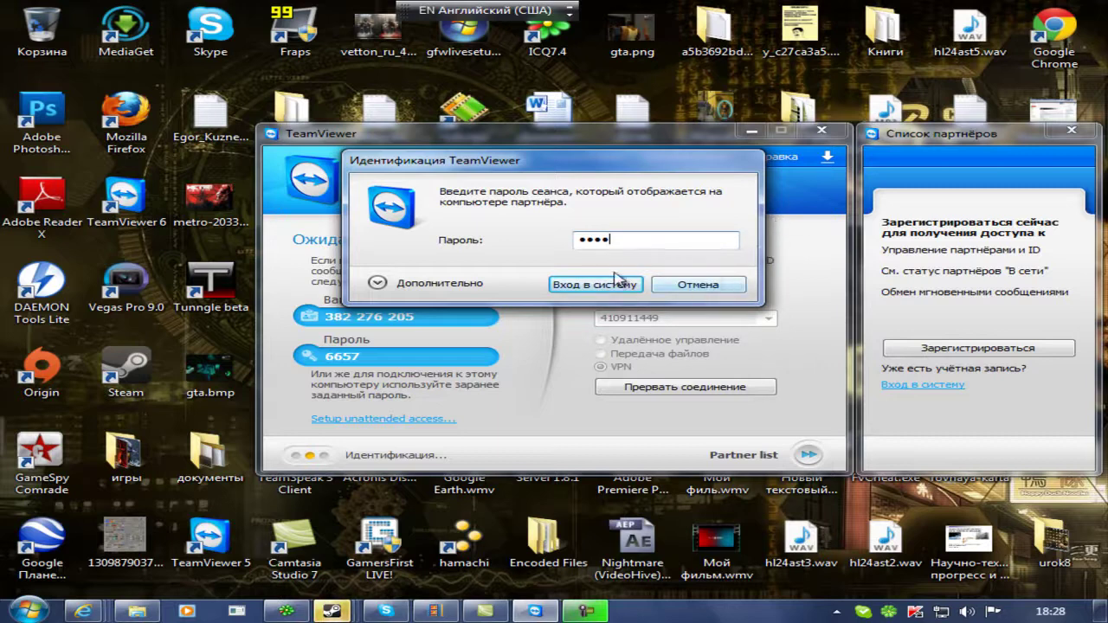
click(438, 285)
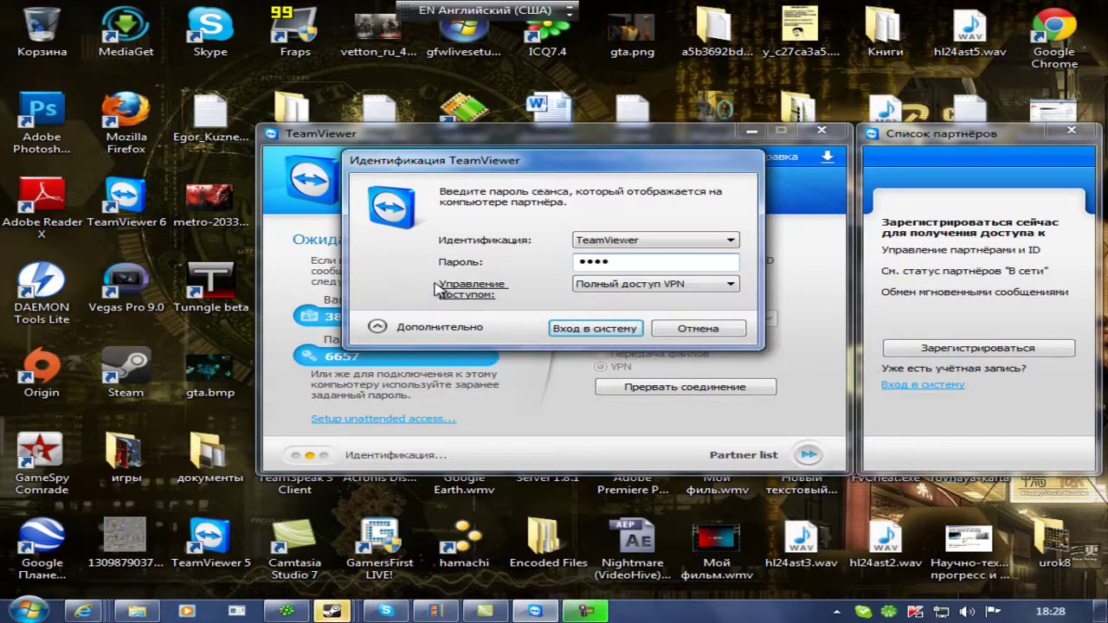
click(662, 286)
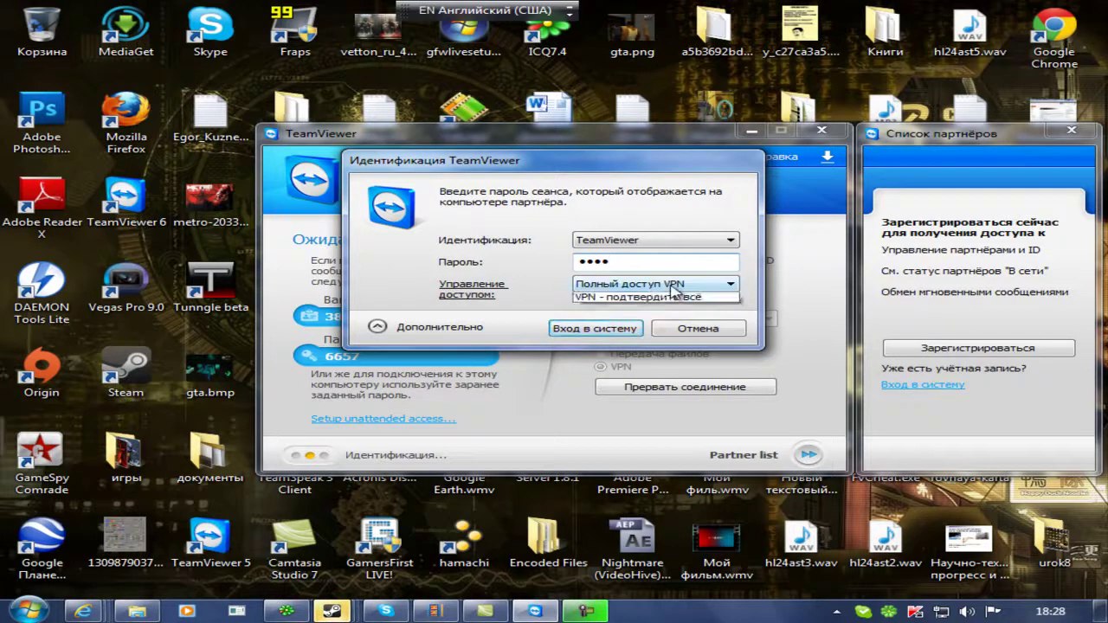
click(606, 284)
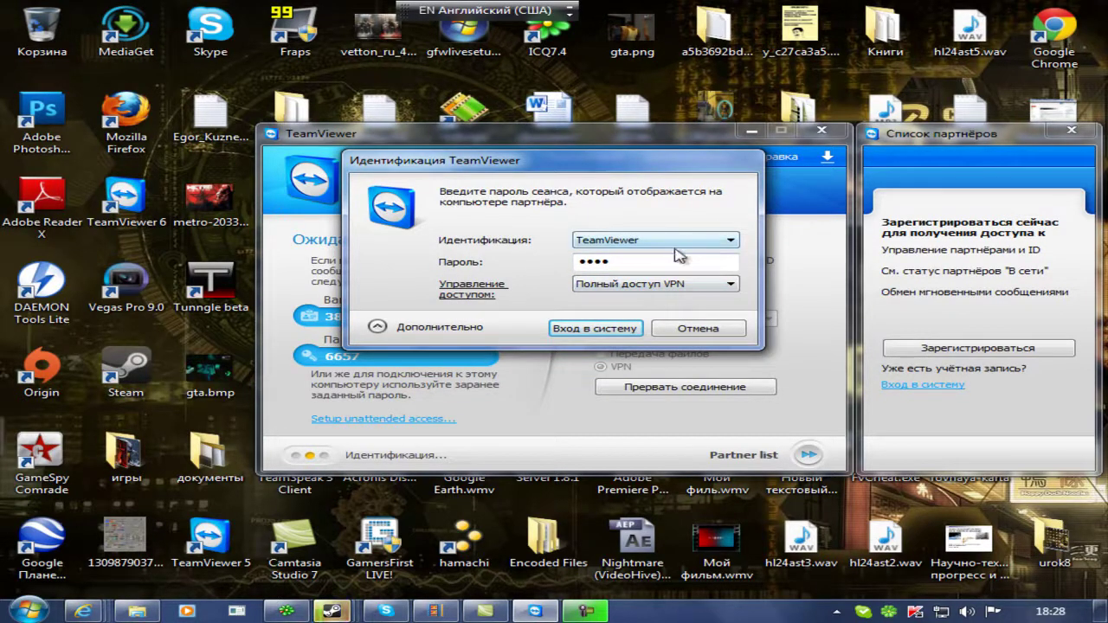
click(583, 330)
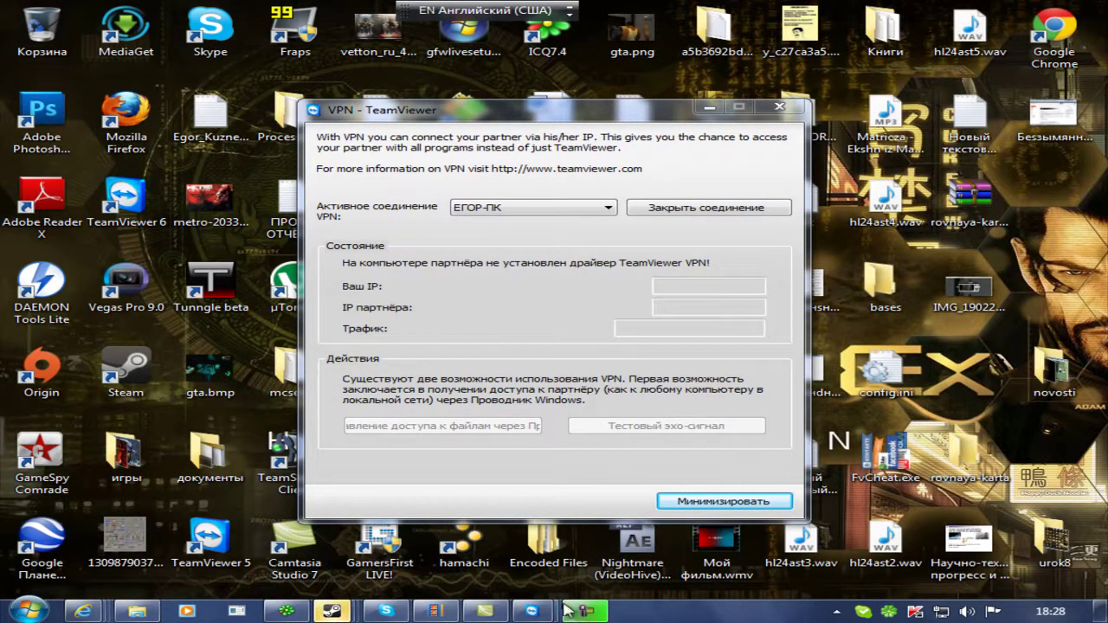
Hide the VPN connection window and bring up the main TeamViewer window
click(708, 109)
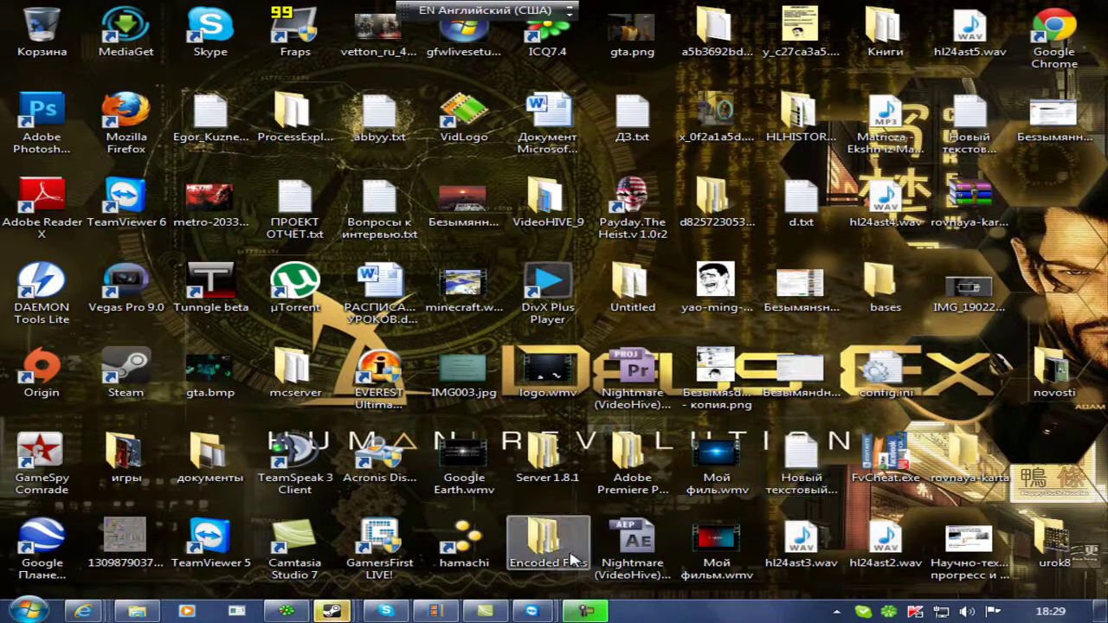
mouse_move(529, 615)
click(651, 518)
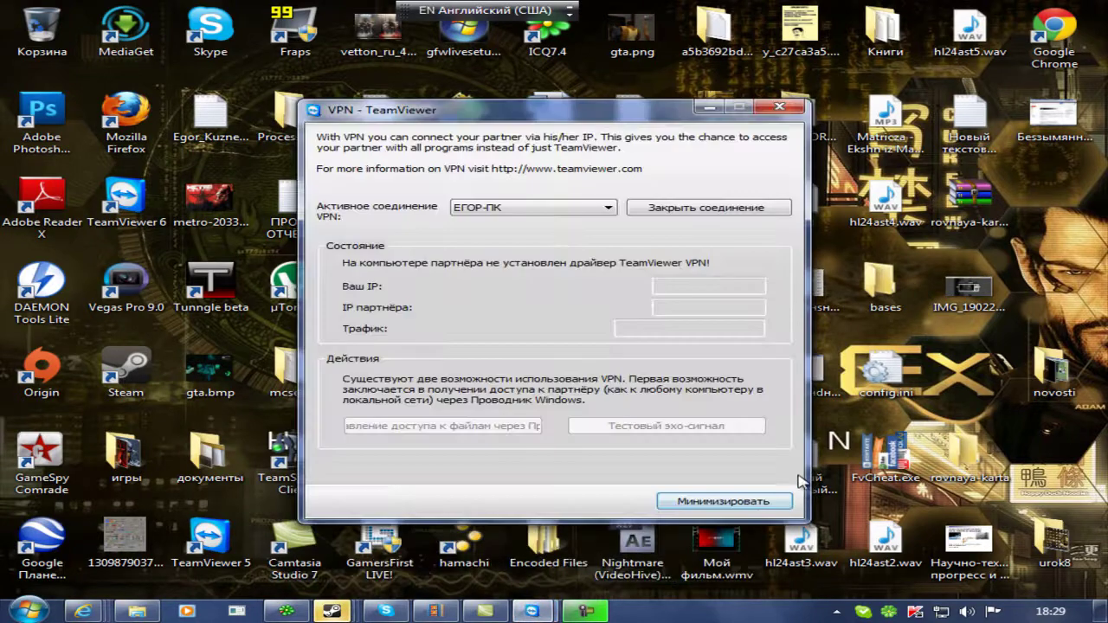
click(805, 109)
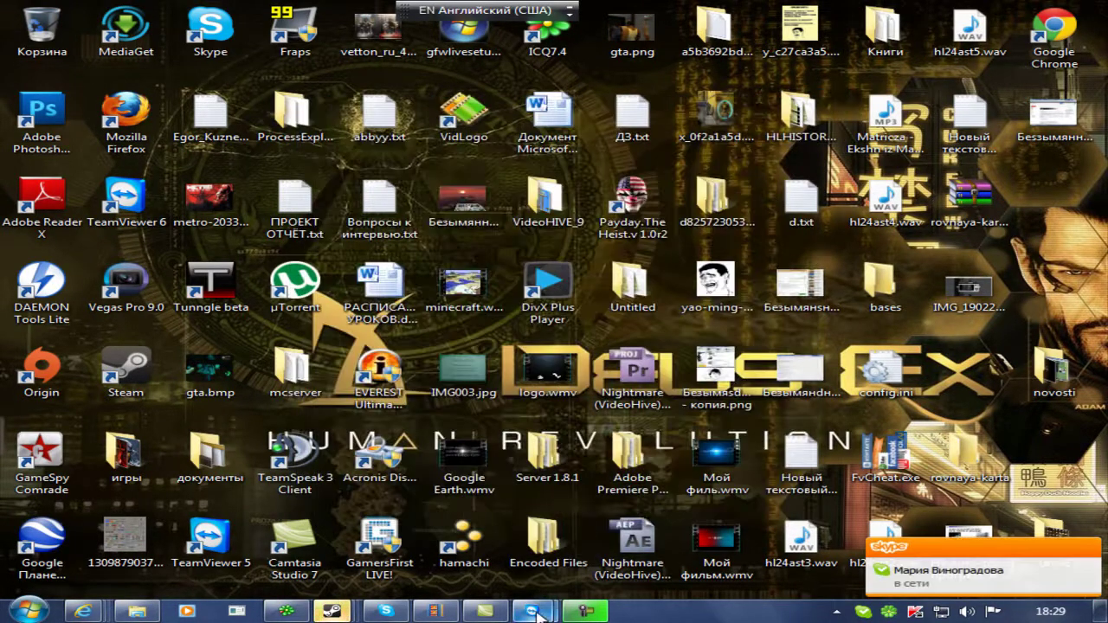
mouse_move(537, 610)
click(611, 518)
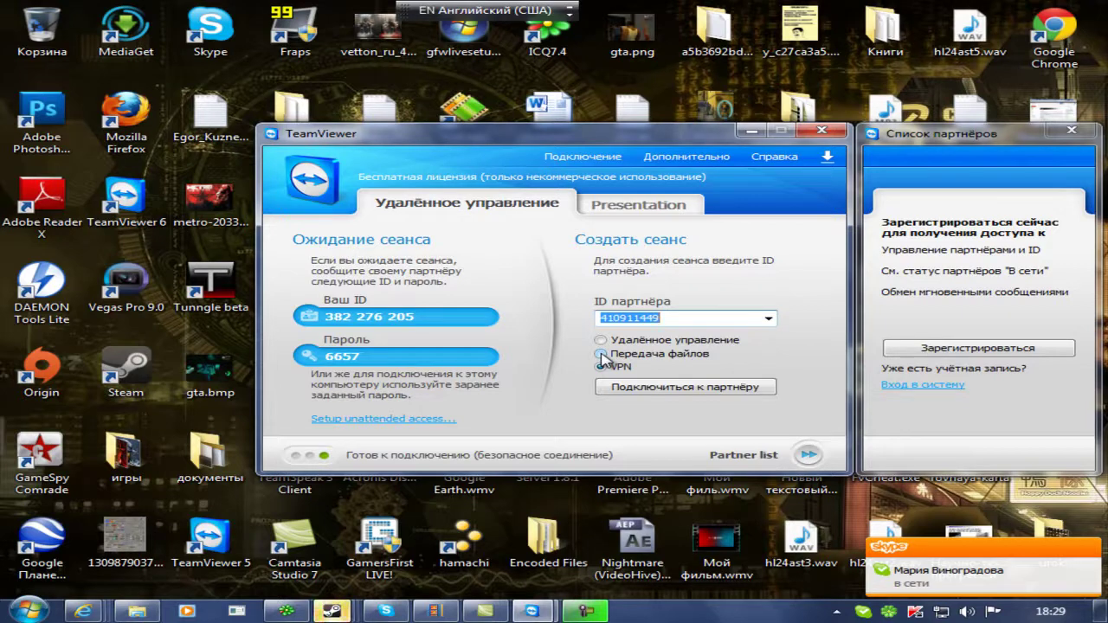
Establish an additional file transfer connection to the same partner with full file transfer access
click(602, 354)
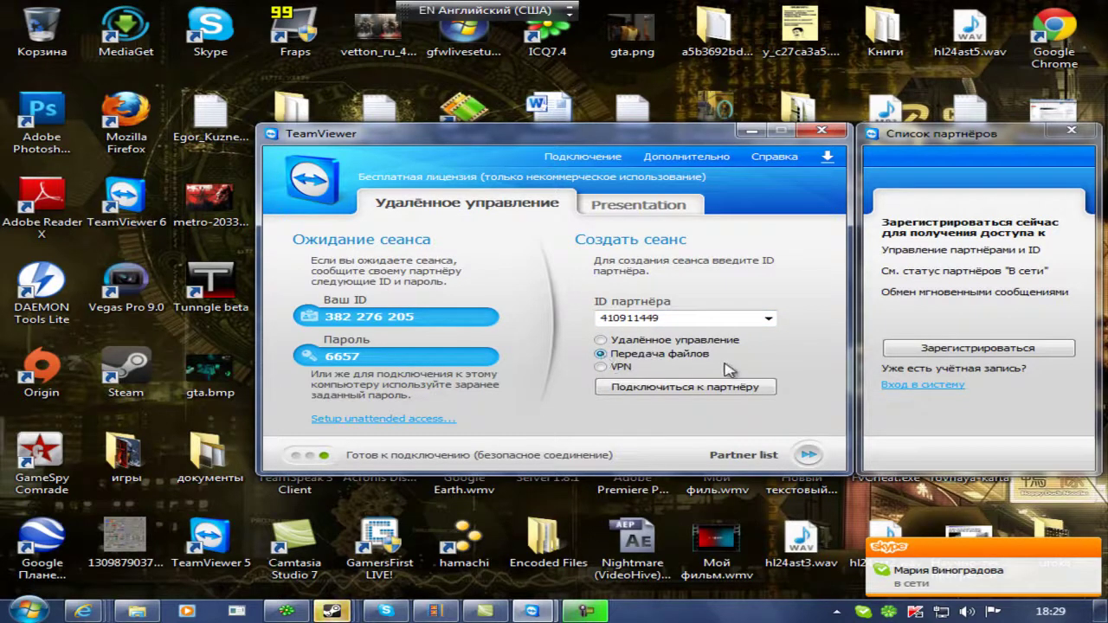
click(675, 386)
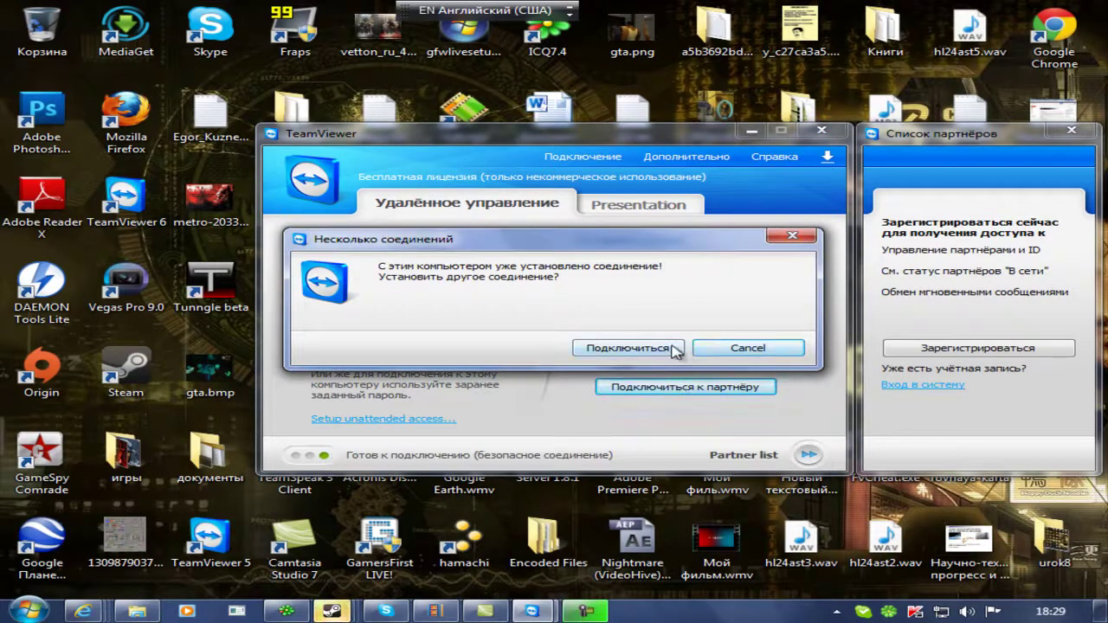
click(674, 348)
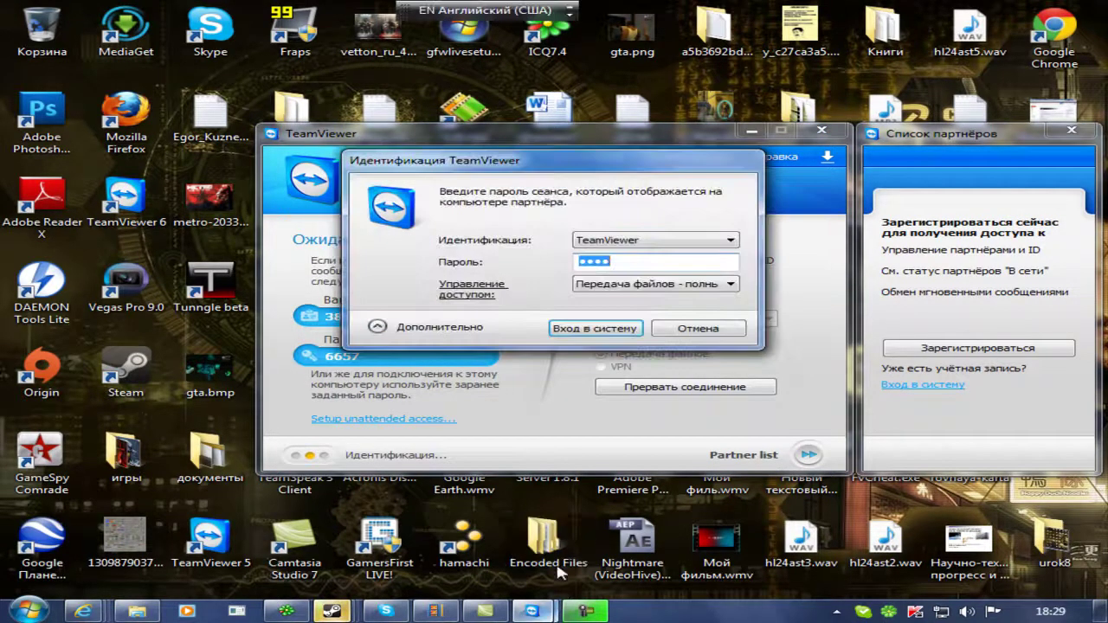
click(587, 329)
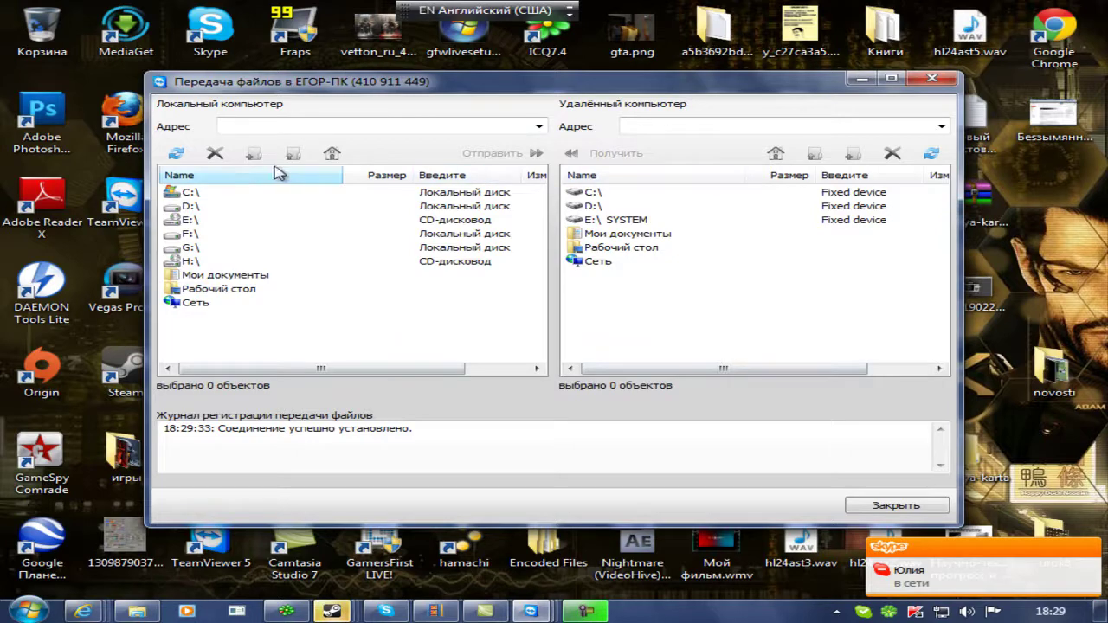
Examine the local and remote drives for file transfer, opening the local C:\ drive and selecting the Config.Msi folder
click(191, 194)
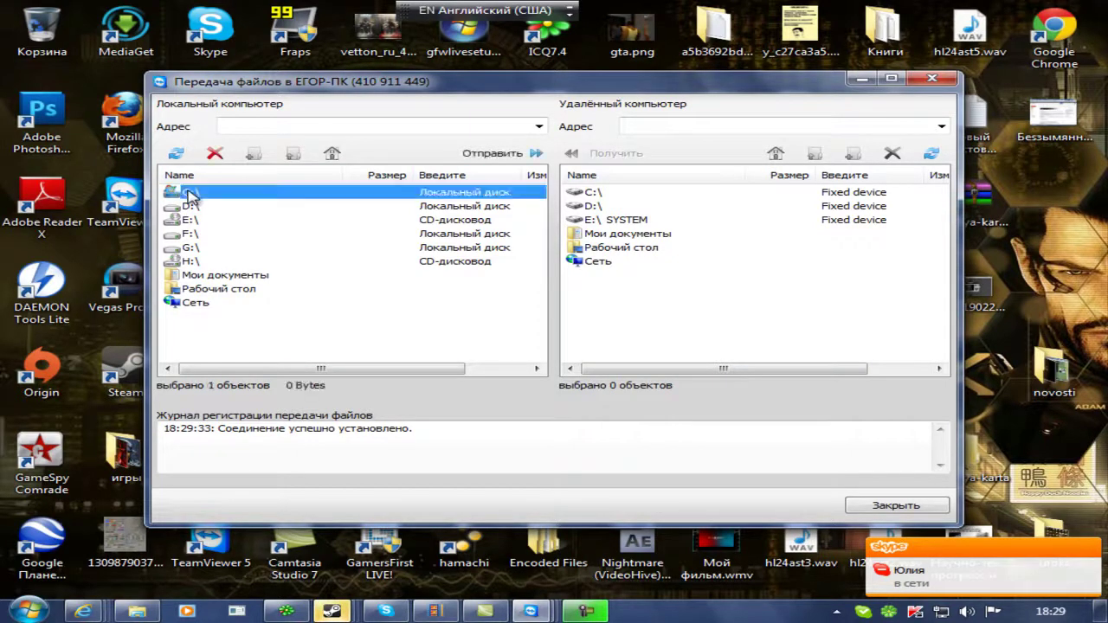
click(191, 263)
click(645, 223)
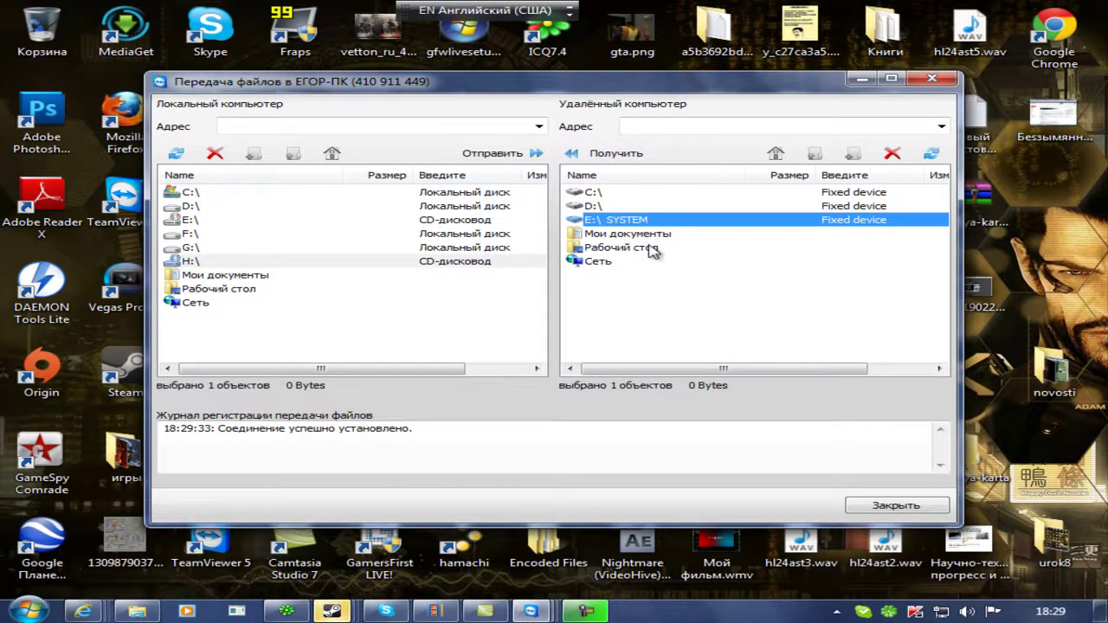
click(651, 250)
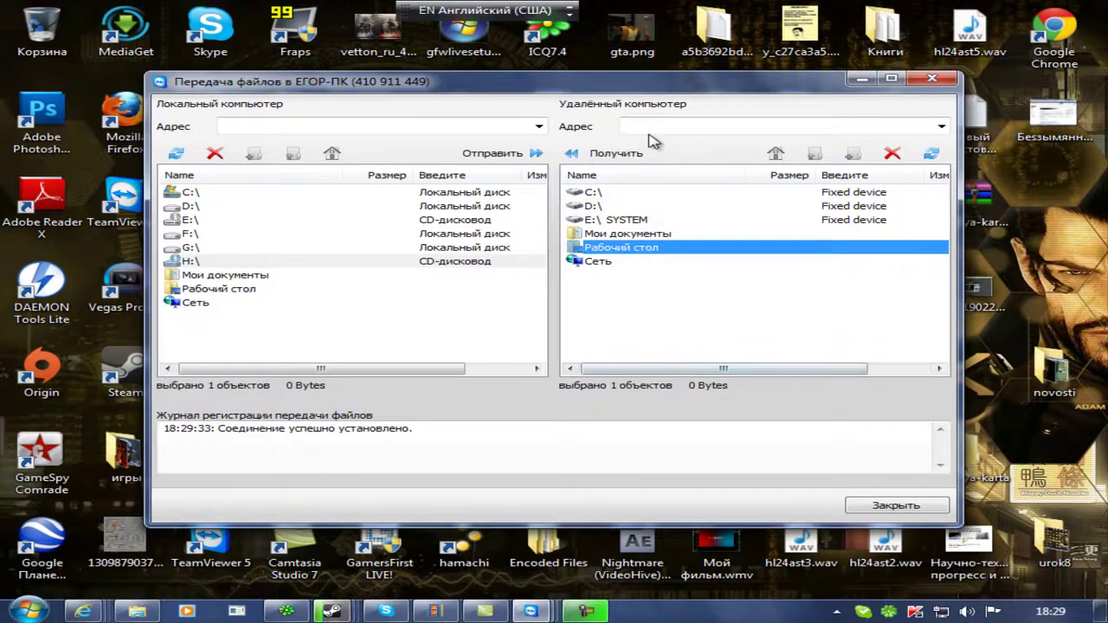
double_click(178, 193)
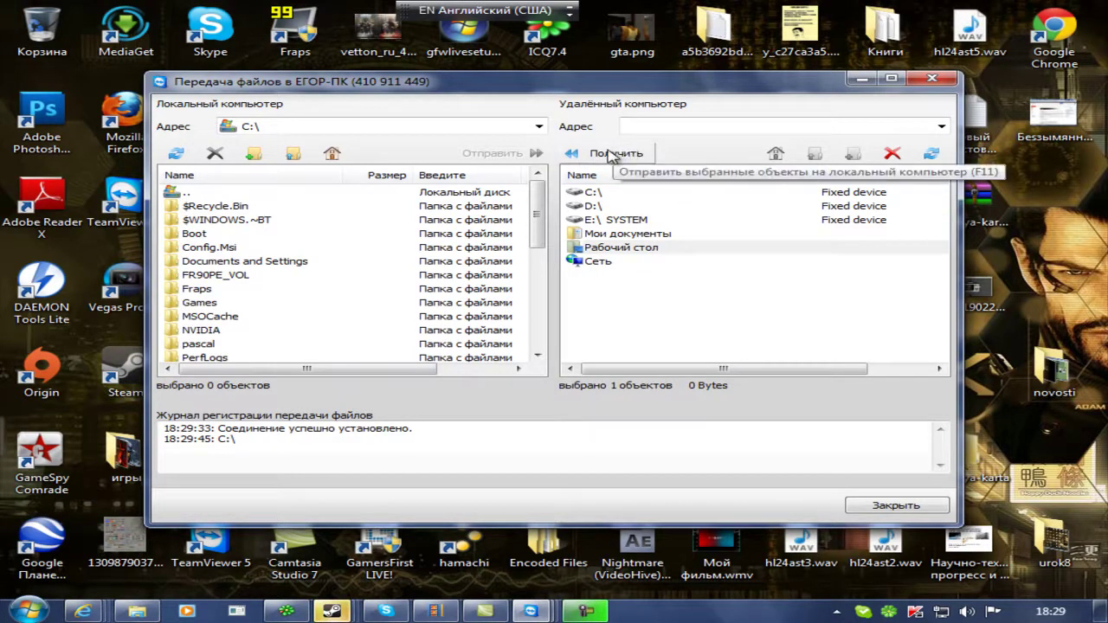
click(223, 249)
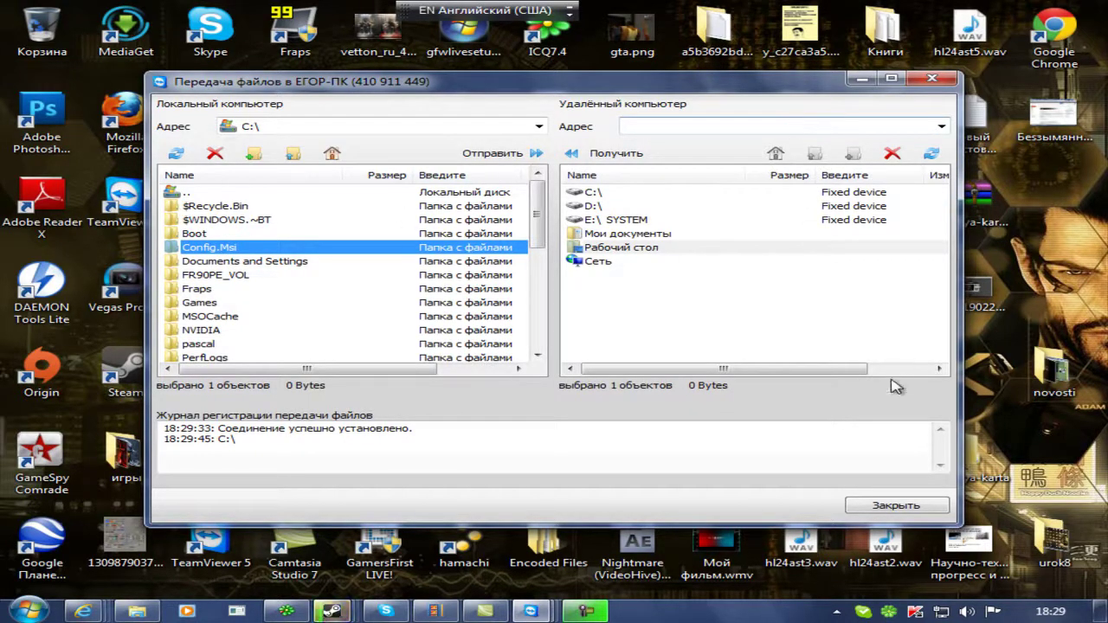
End the file transfer session and the VPN connection, declining the account registration offers
click(880, 506)
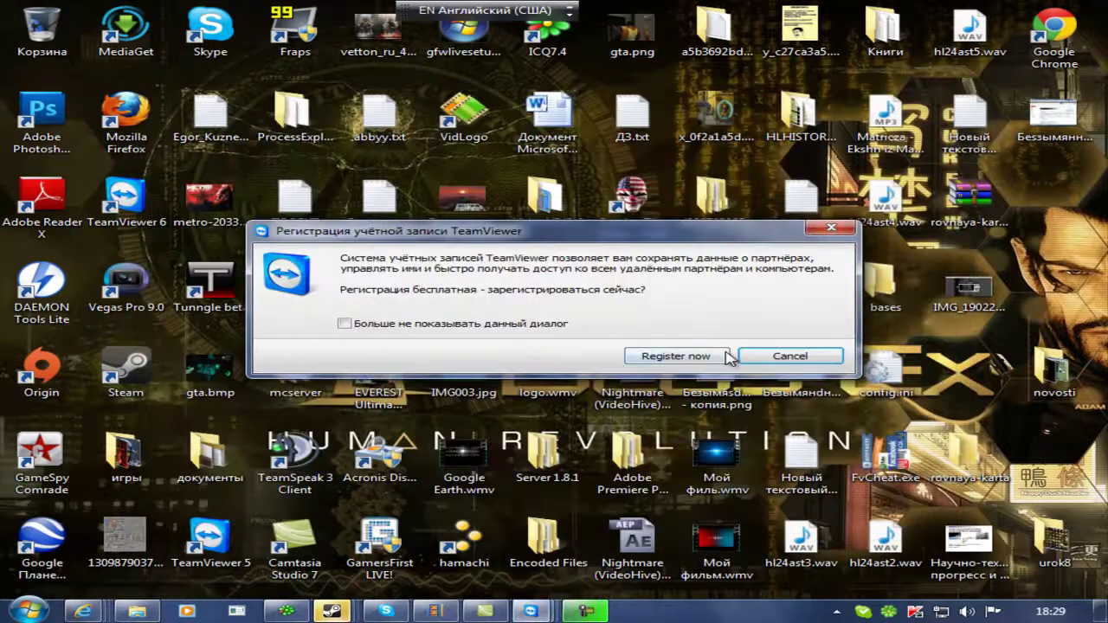
click(789, 357)
mouse_move(520, 613)
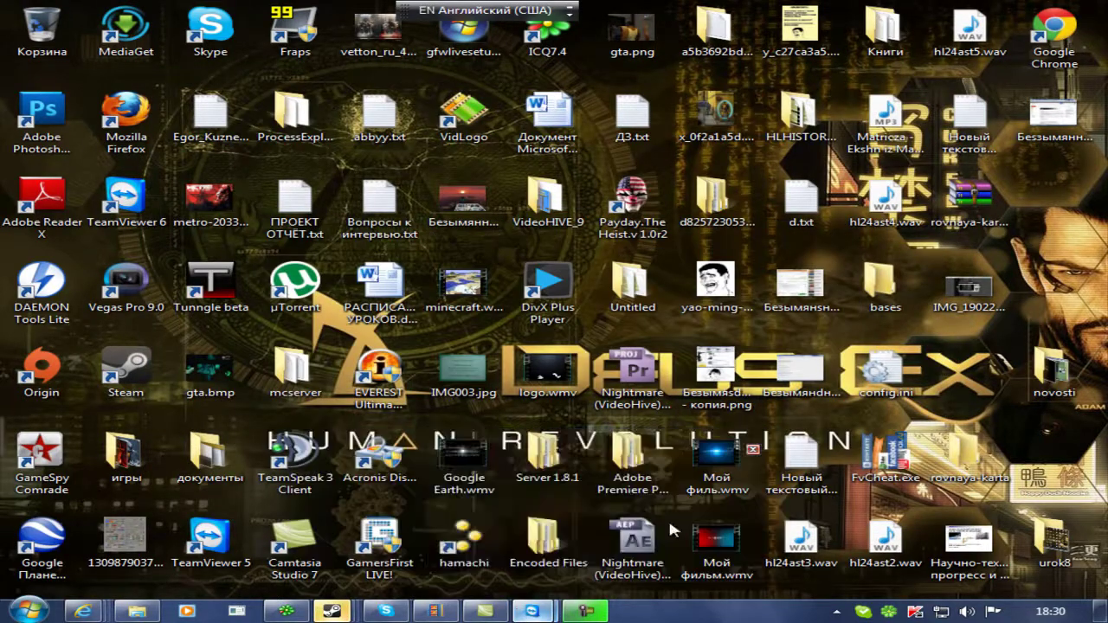
click(668, 517)
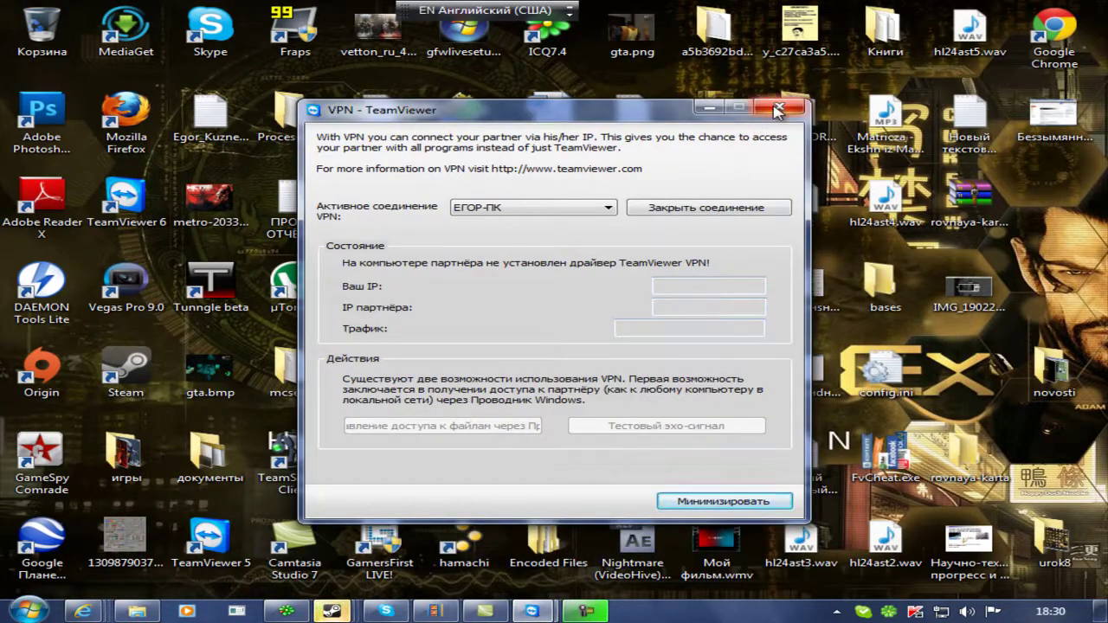
click(721, 207)
click(695, 354)
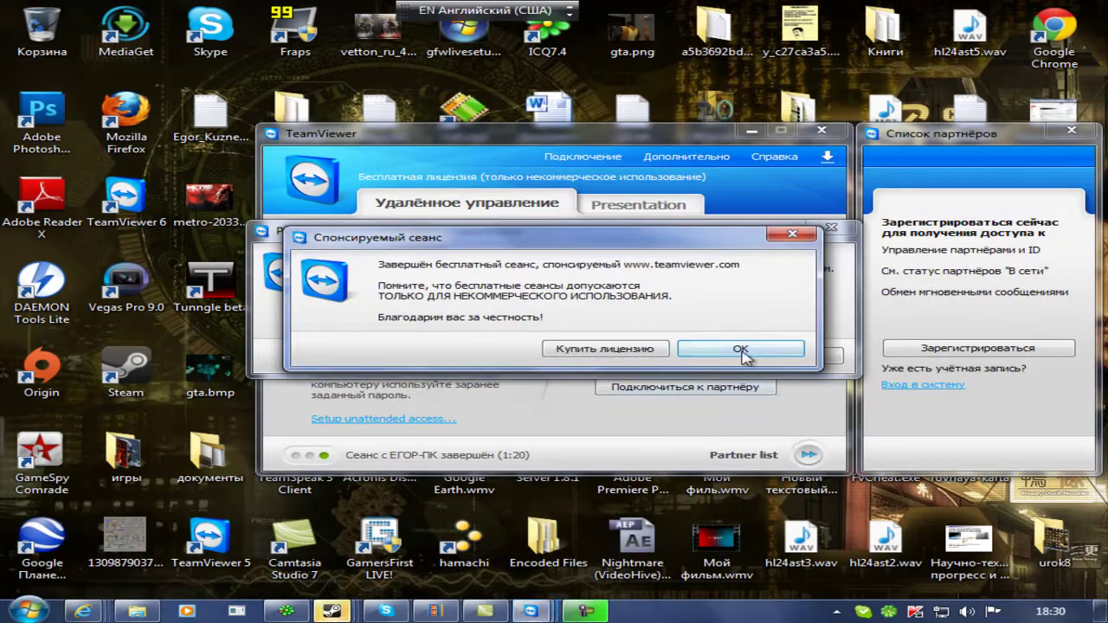
click(775, 360)
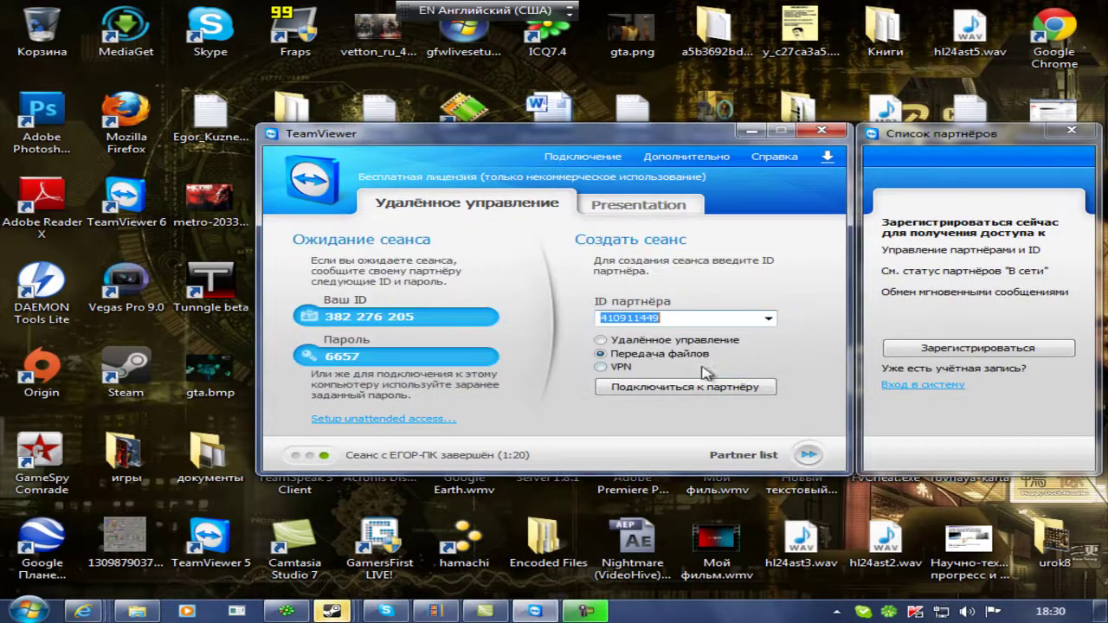
Connect to the partner's computer in remote control mode with full access
click(603, 341)
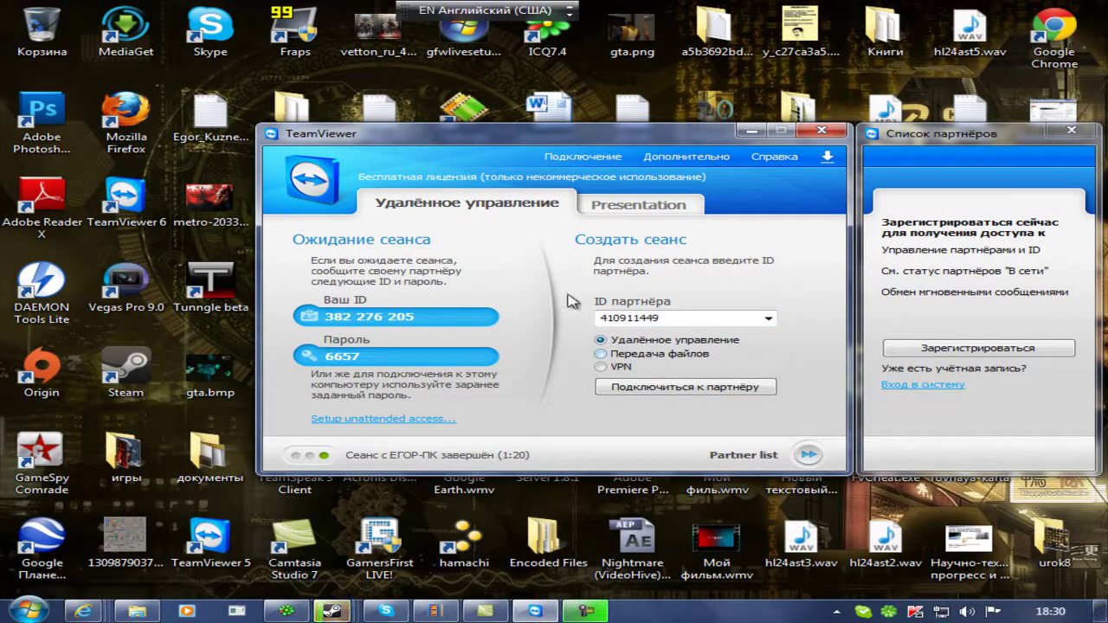
click(657, 397)
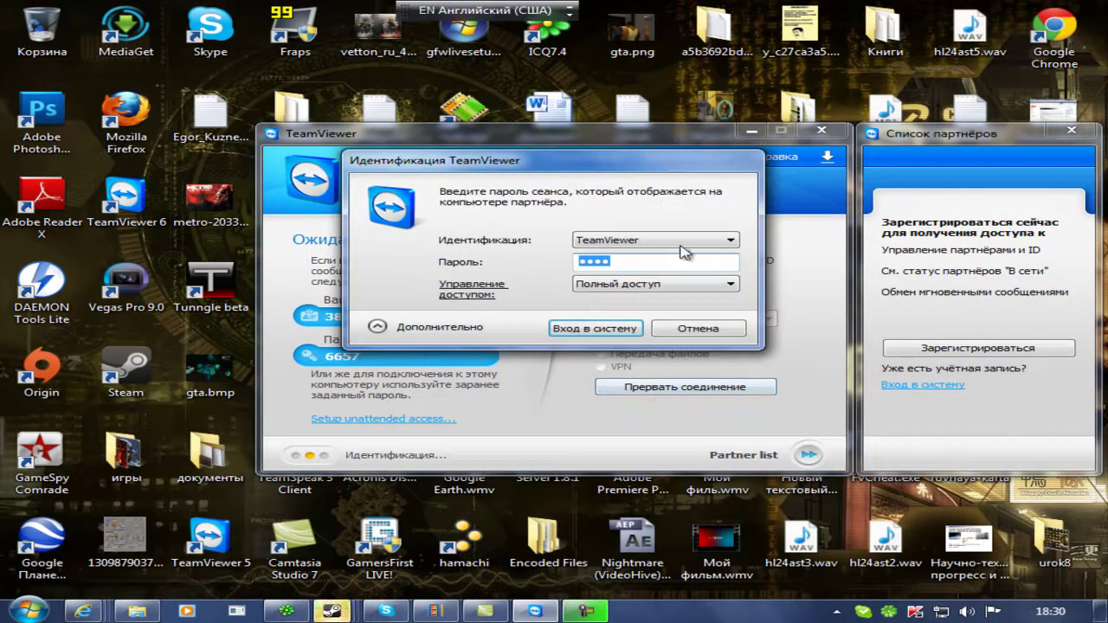
click(571, 328)
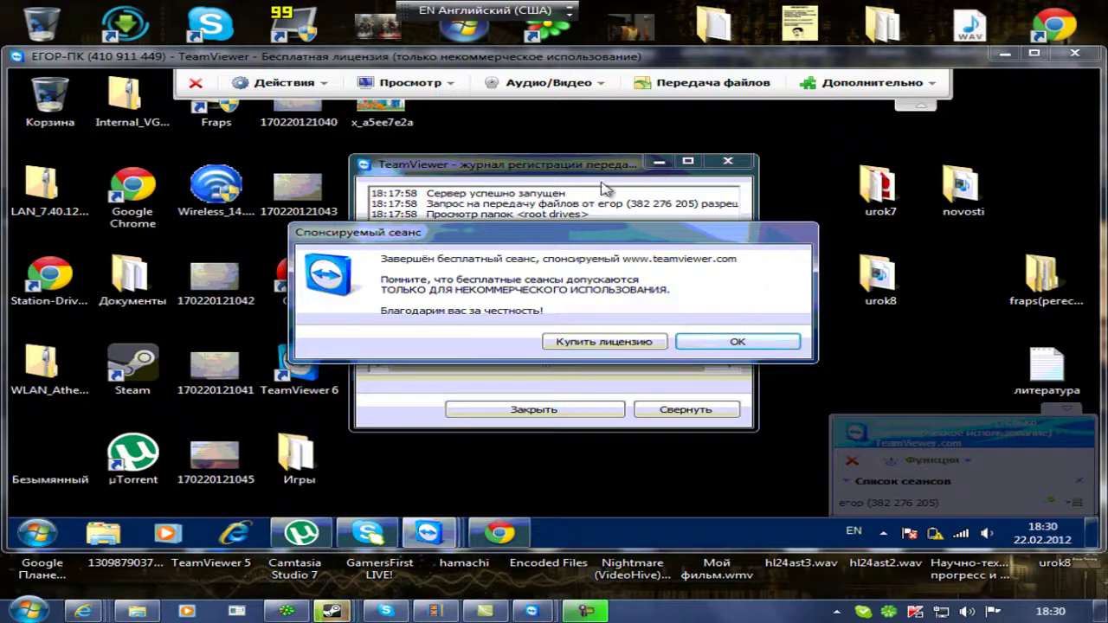
Check the session's view options, and close the sponsored-session notice and file transfer log on the remote desktop
click(449, 84)
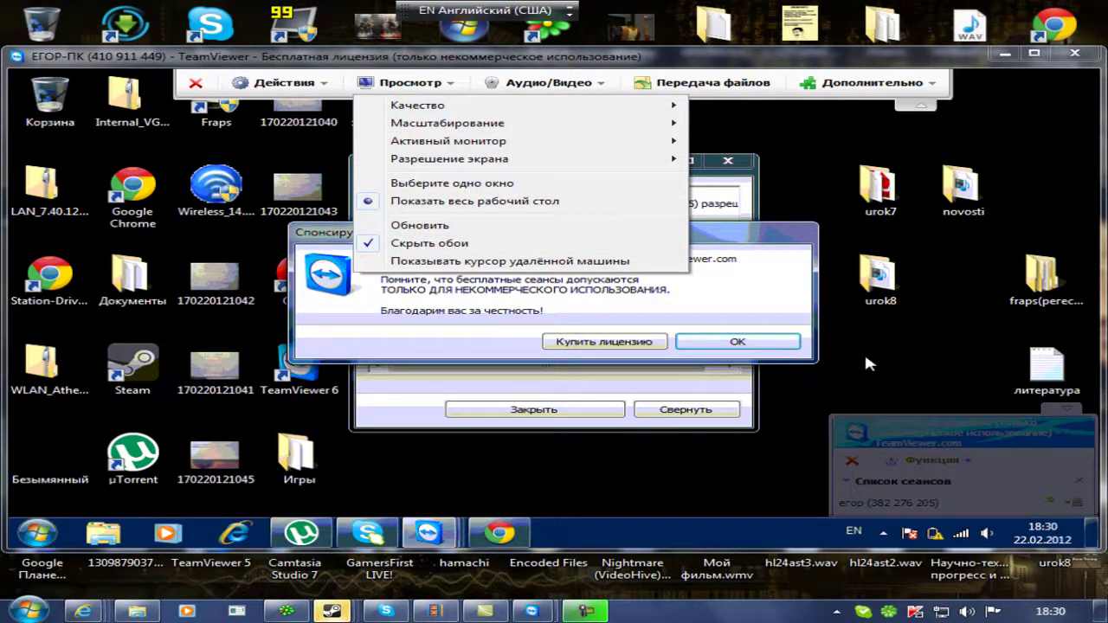
click(881, 298)
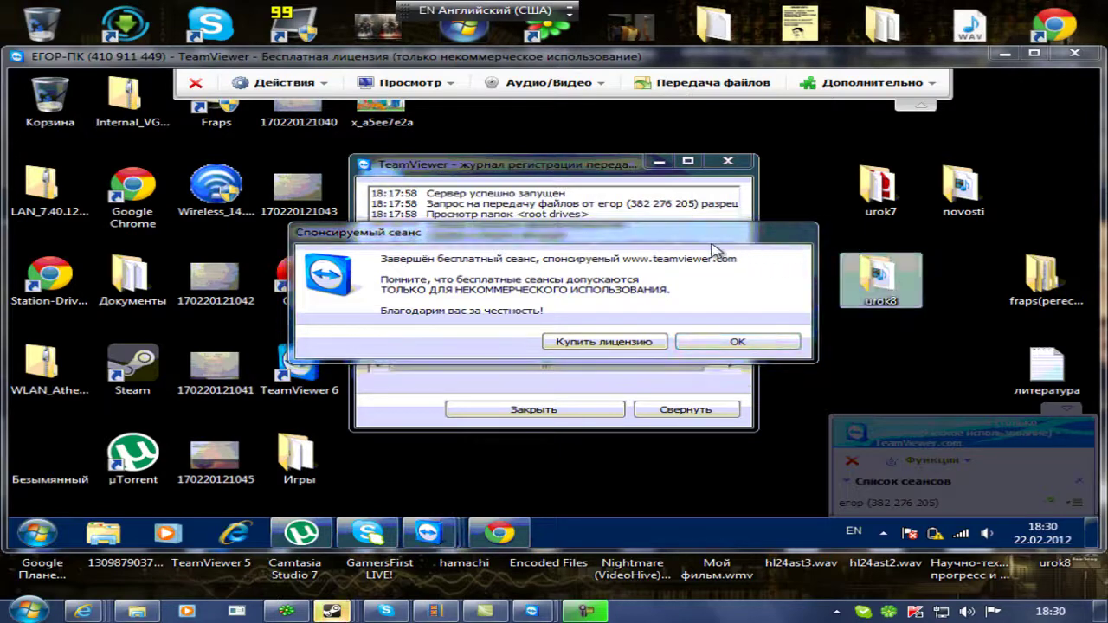
click(715, 347)
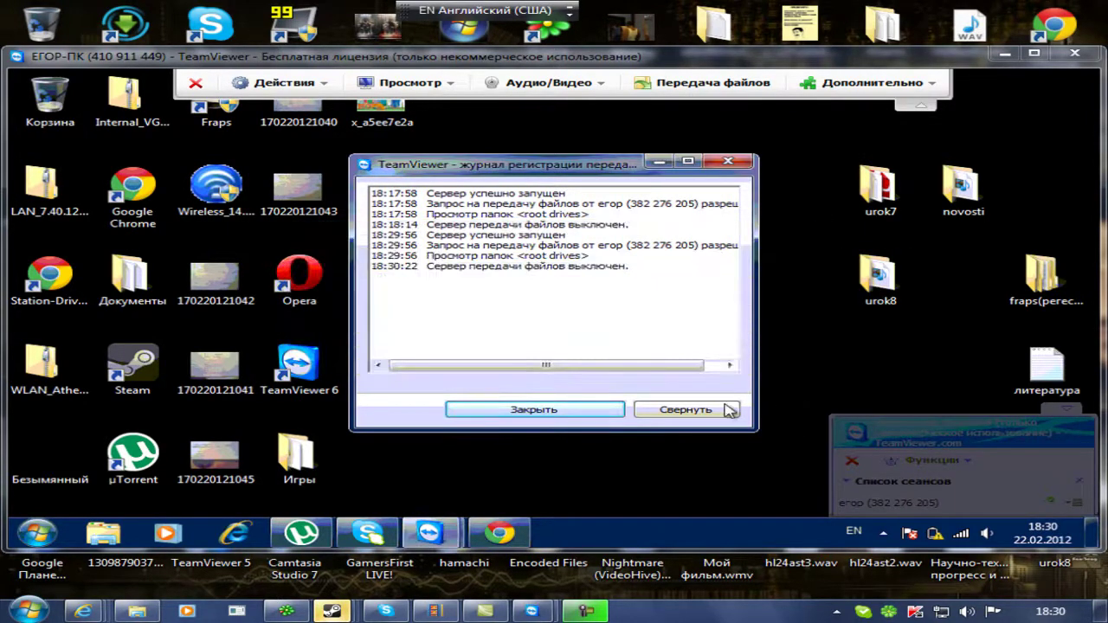
click(535, 410)
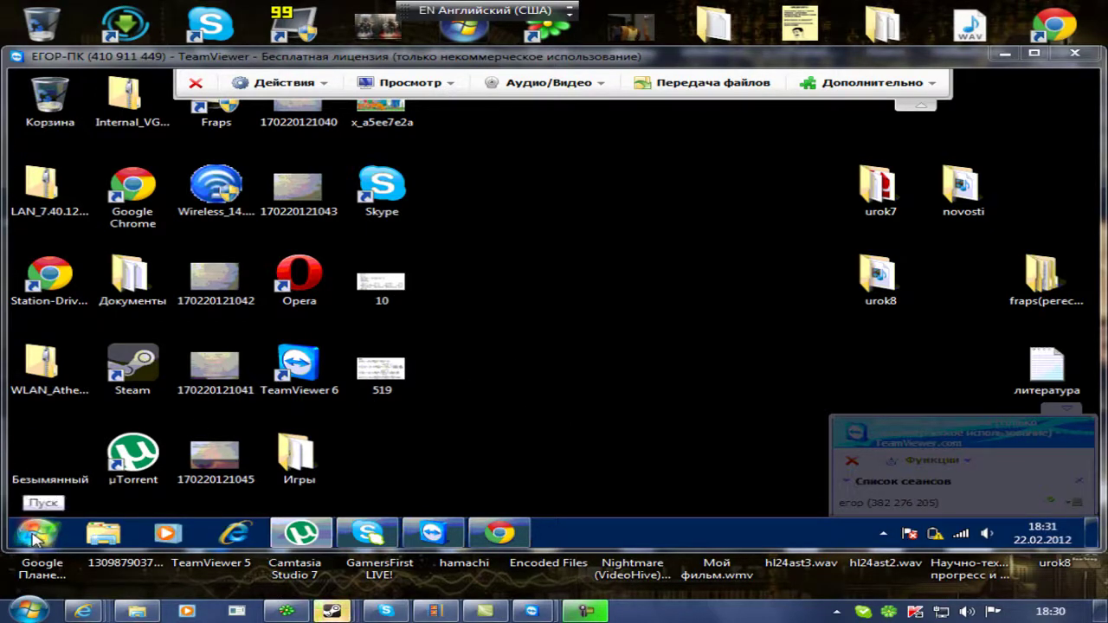
click(492, 534)
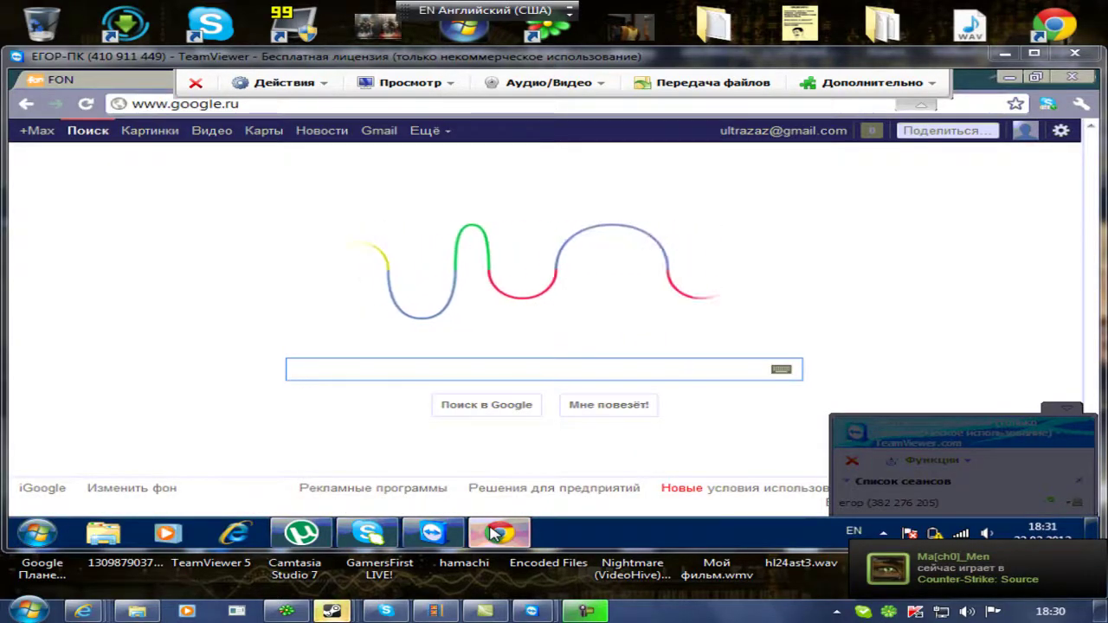
click(284, 106)
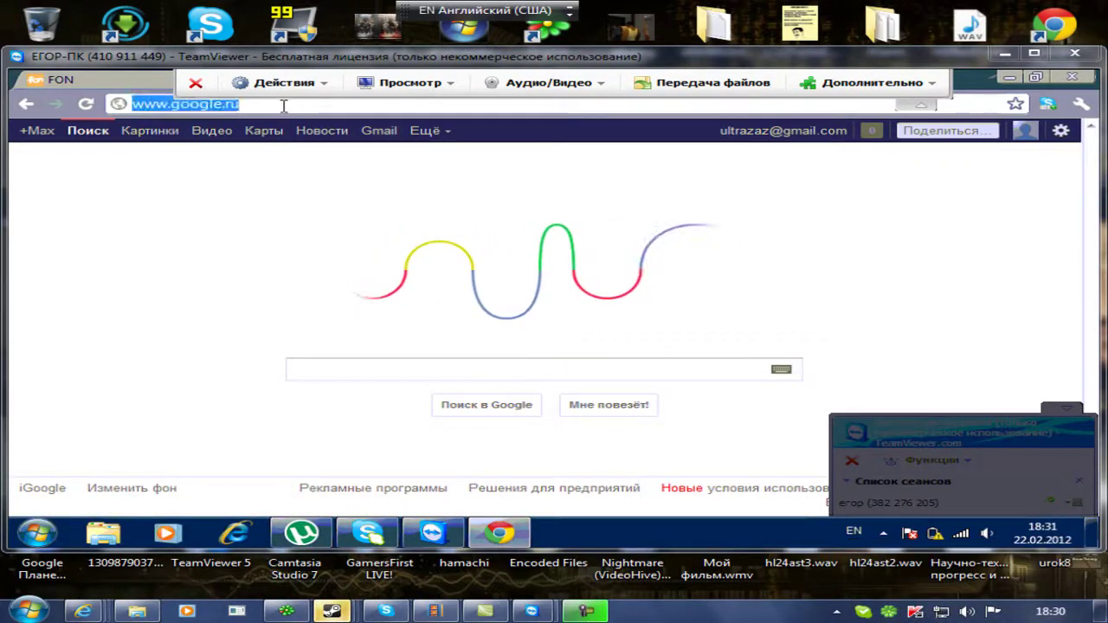
text(yandex)
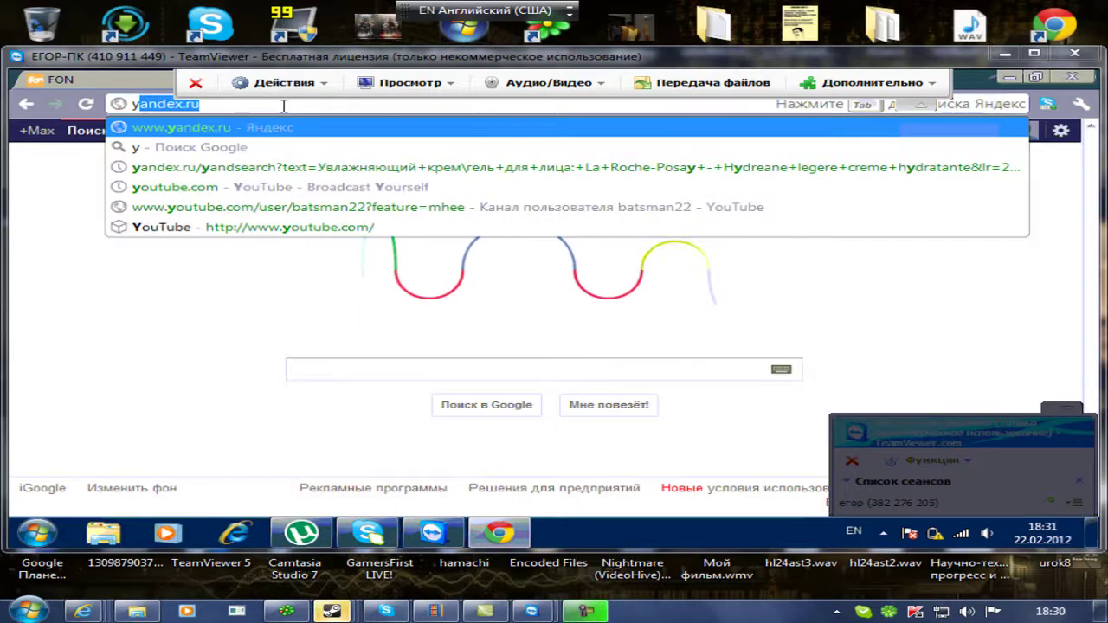
key(Return)
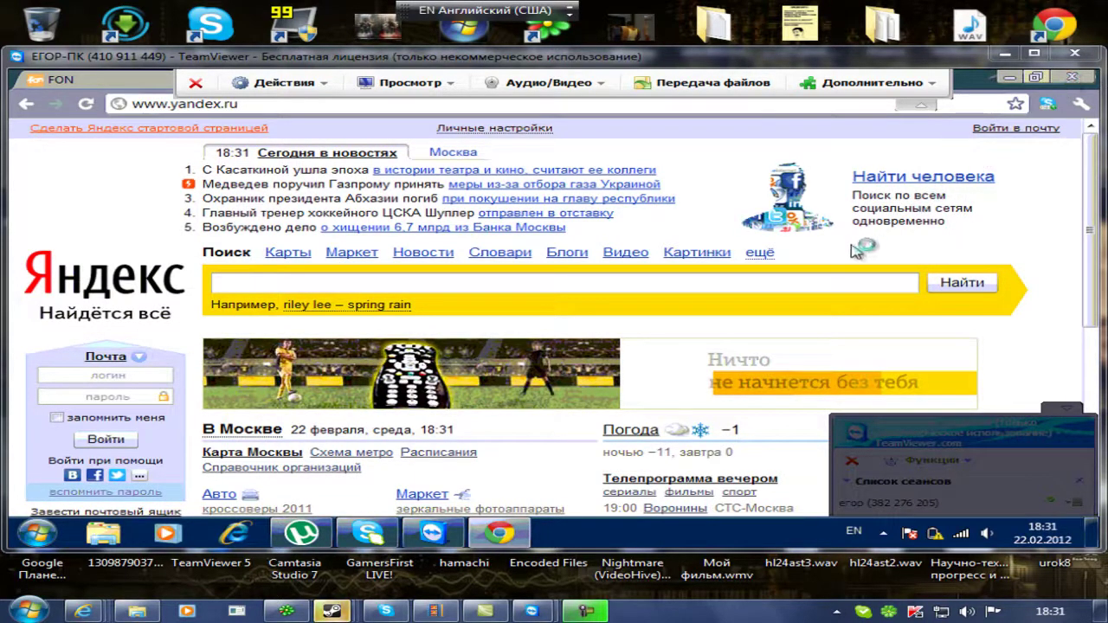
End the remote control session, dismissing the sponsored-session notice and declining the account registration offer
key(alt+F4)
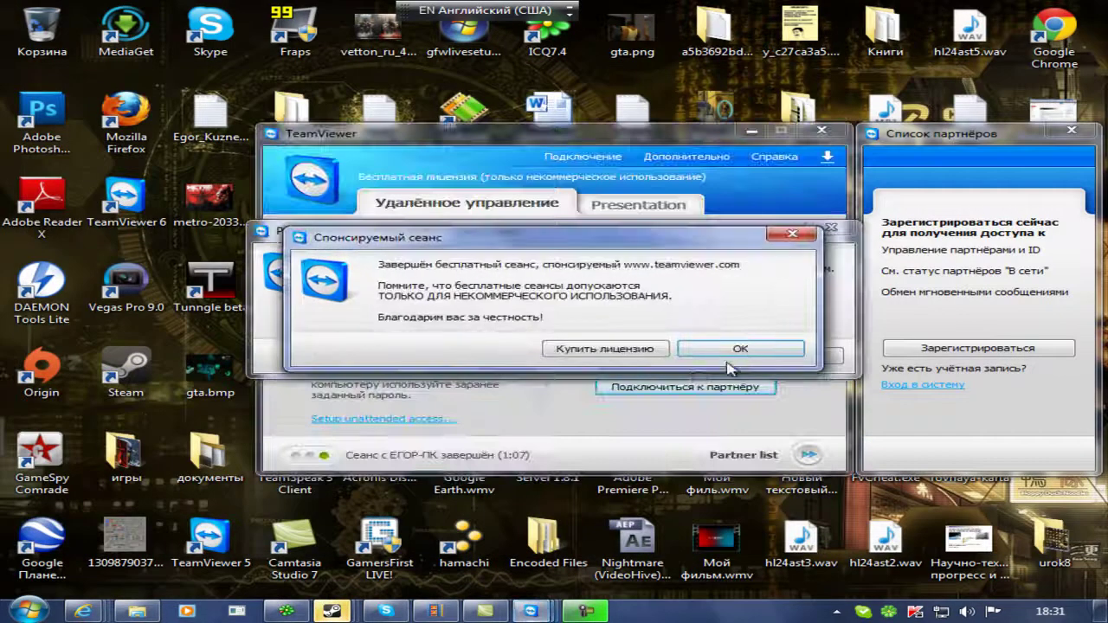
click(732, 350)
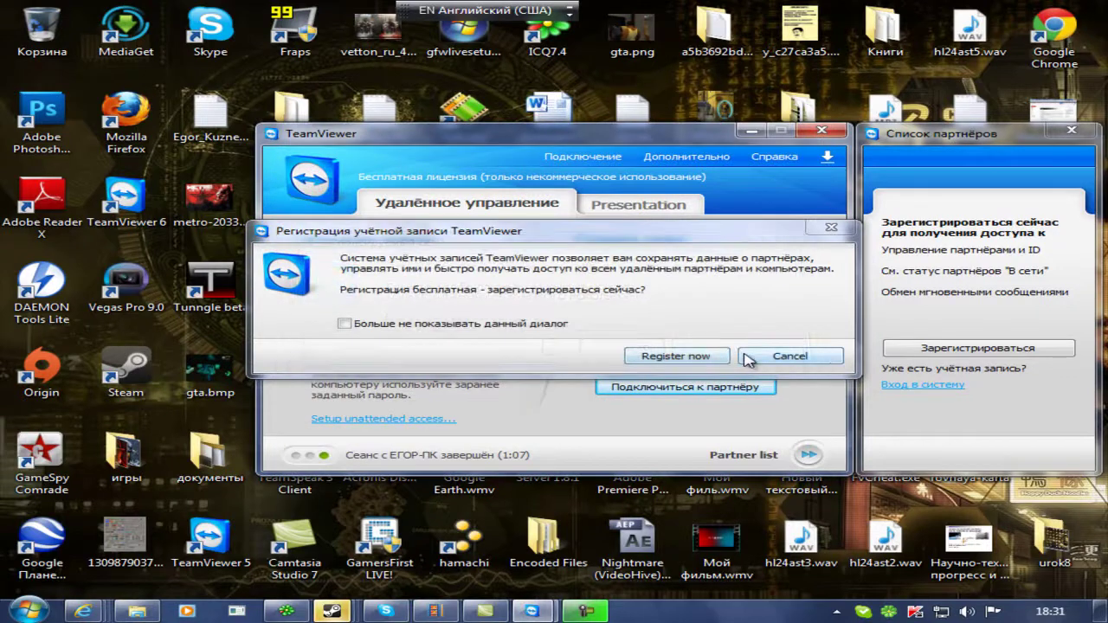
click(766, 353)
Try to start a demonstration in Presentation mode and dismiss the notice about waiting participants
click(654, 217)
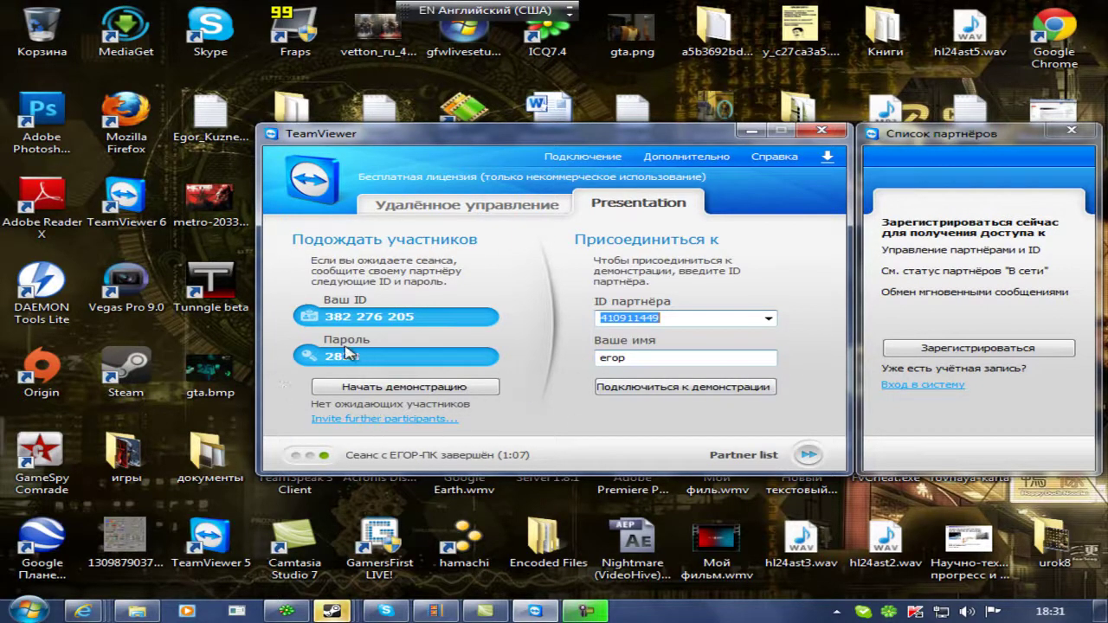
click(418, 394)
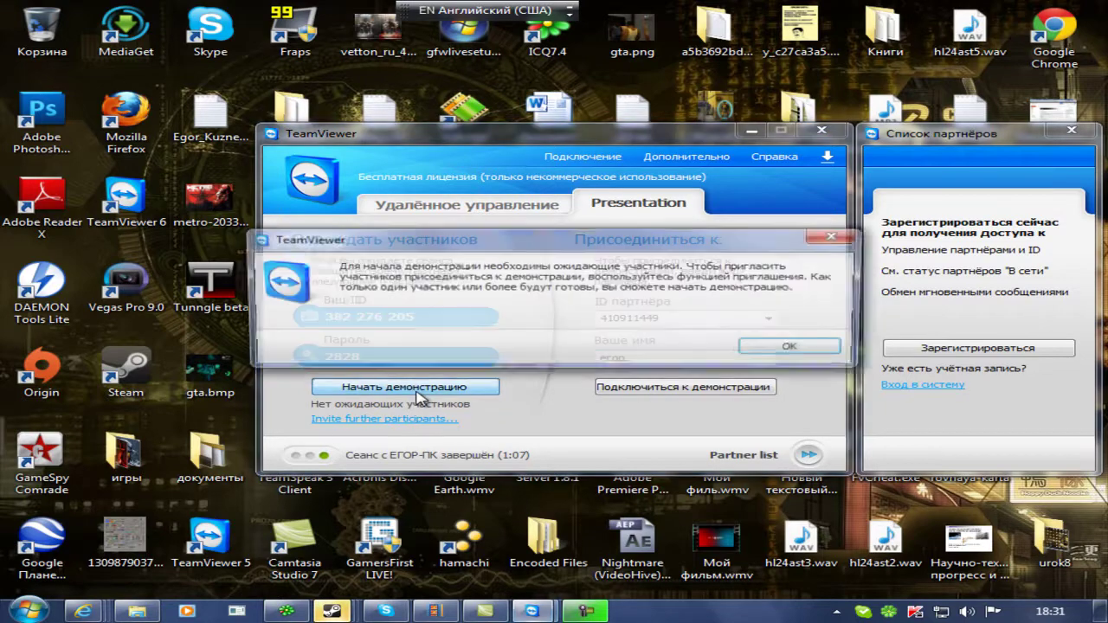
click(789, 347)
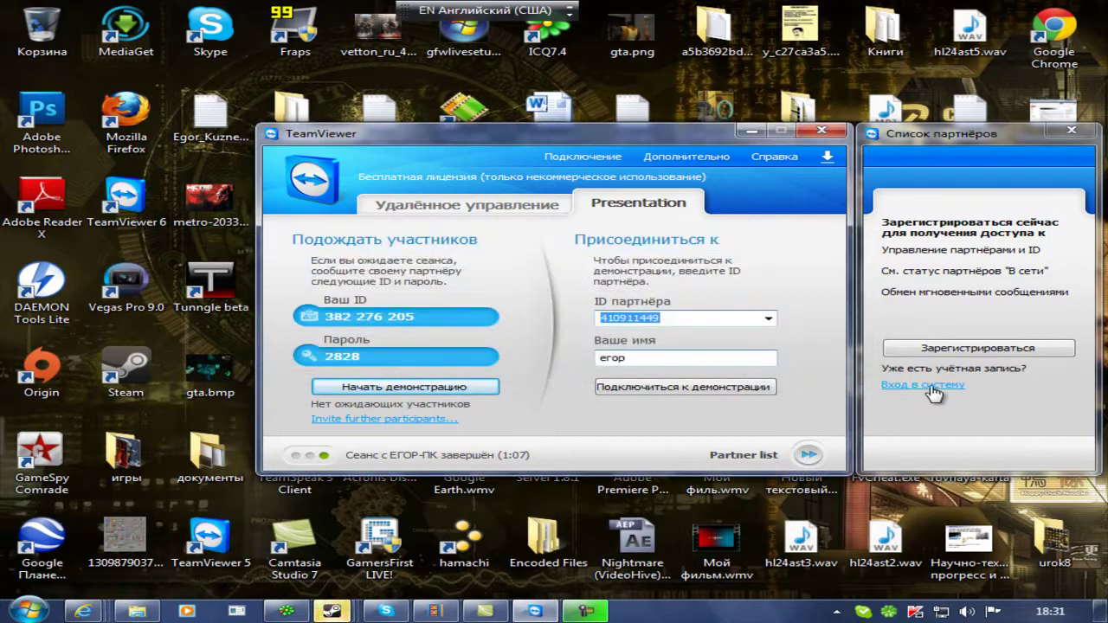
Examine the new-account form's user name, e-mail and password fields, cancelling without registering, and close the TeamViewer window
click(965, 351)
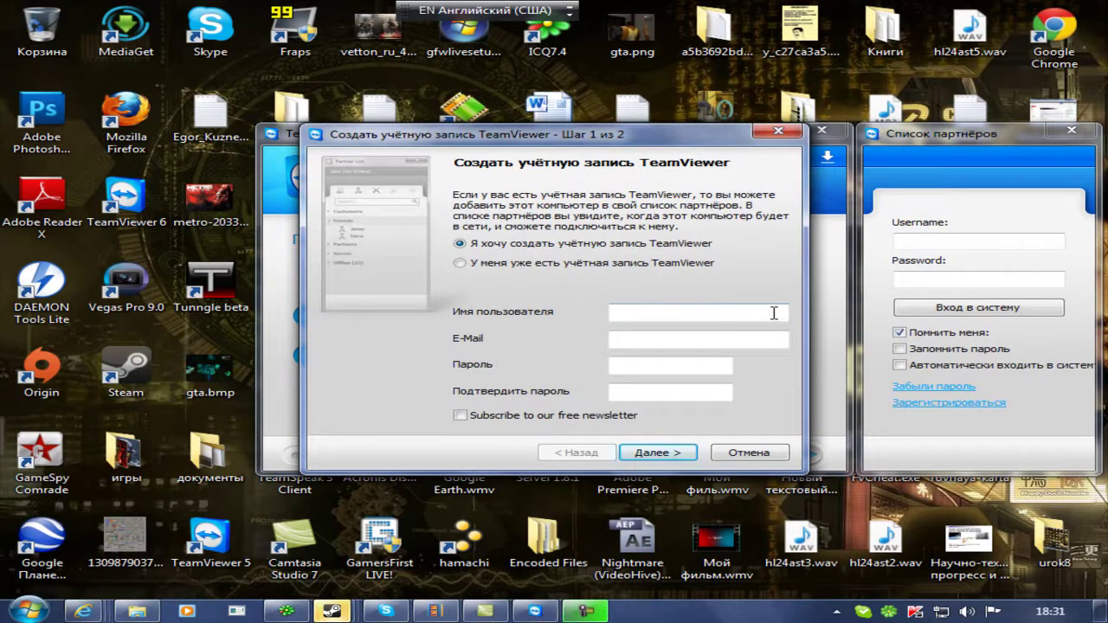
click(715, 311)
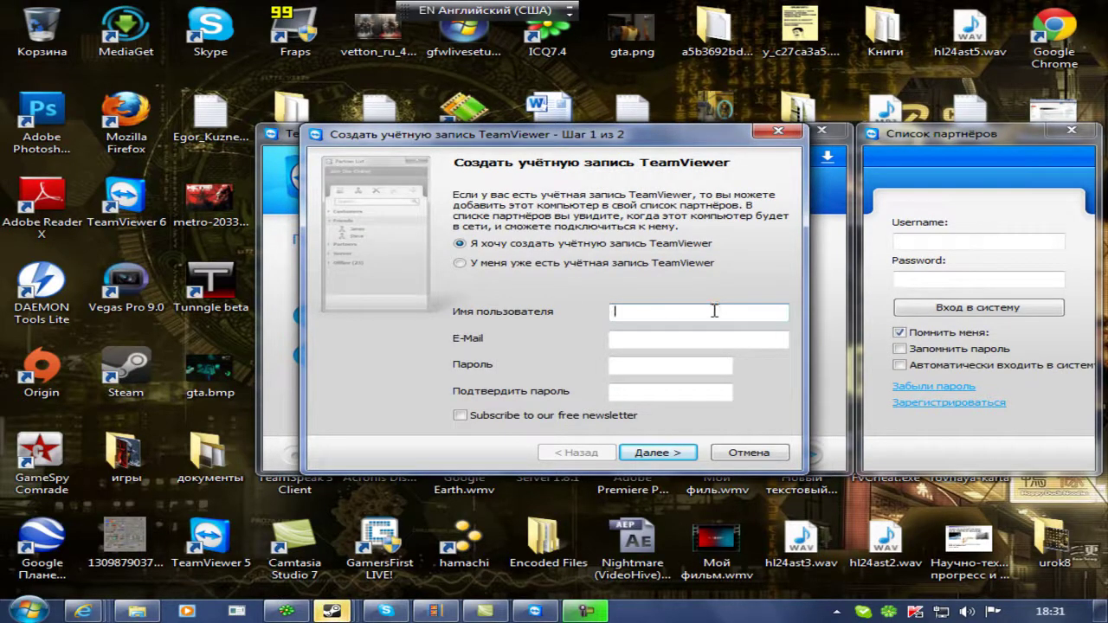
click(651, 338)
click(650, 365)
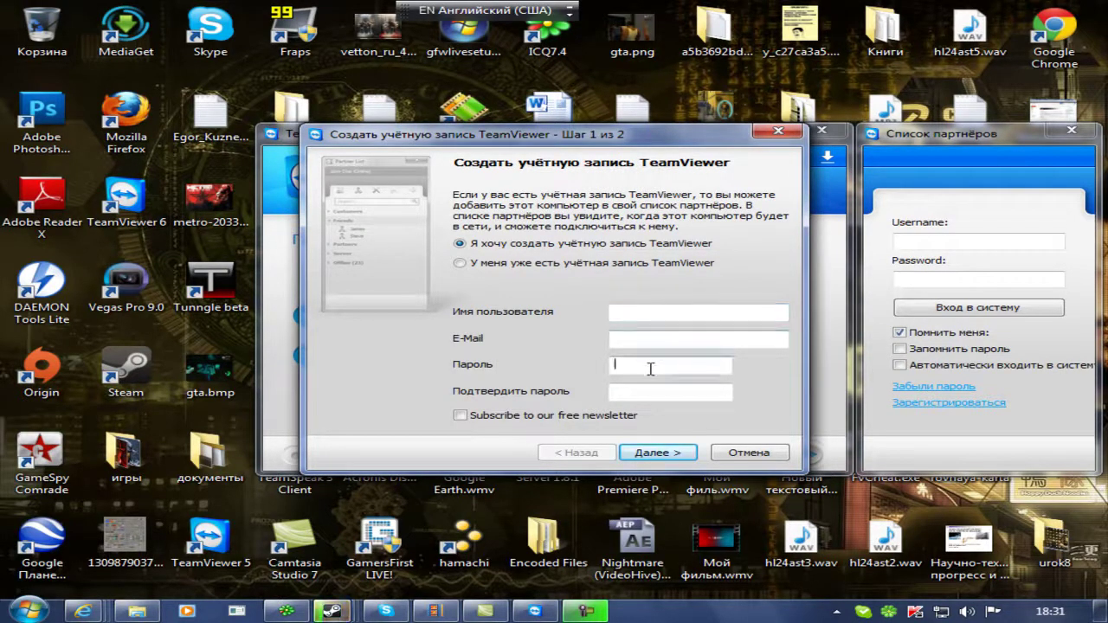
click(648, 390)
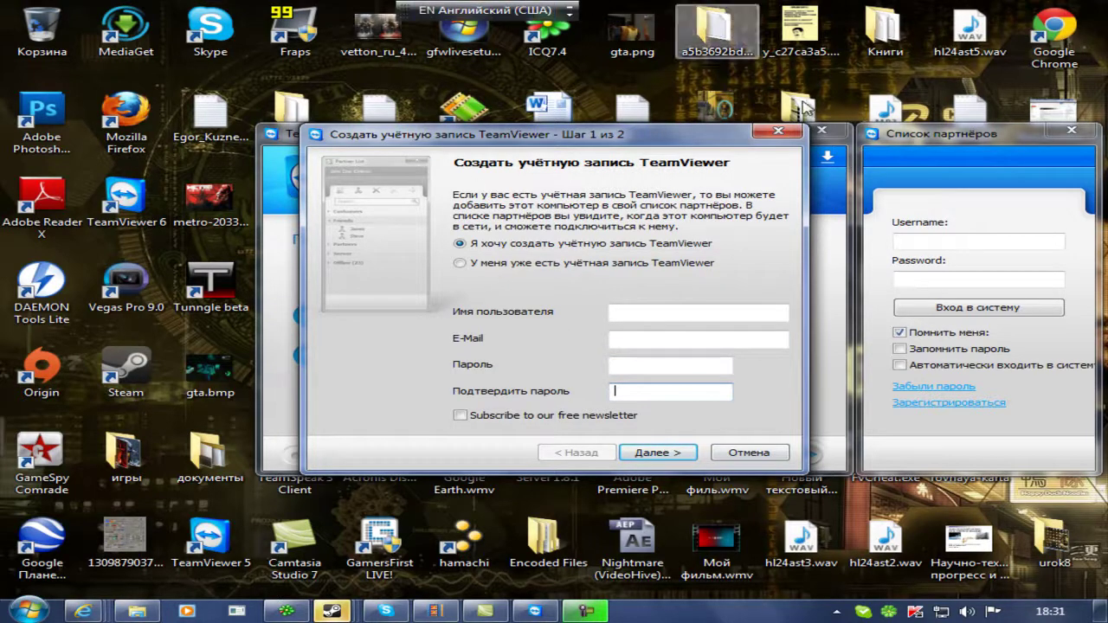
click(749, 453)
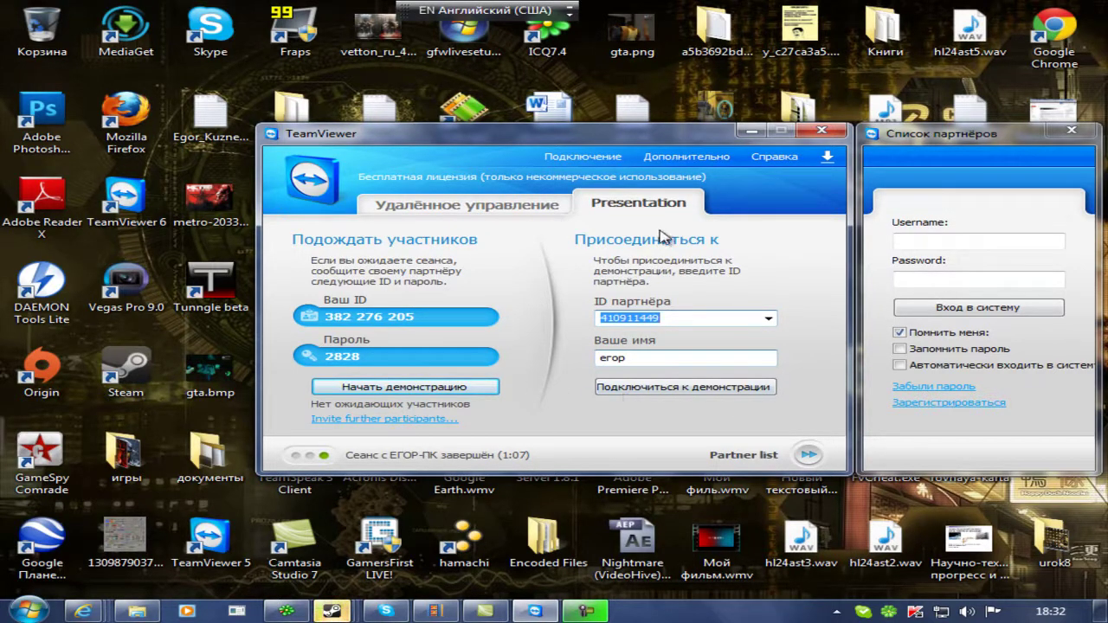
click(823, 132)
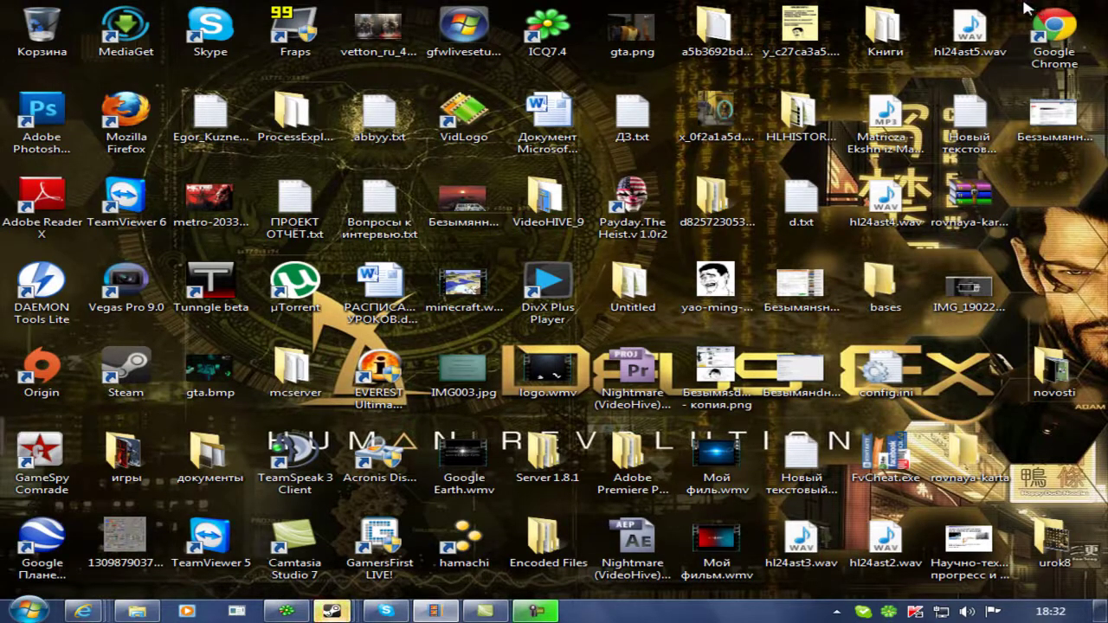
click(968, 31)
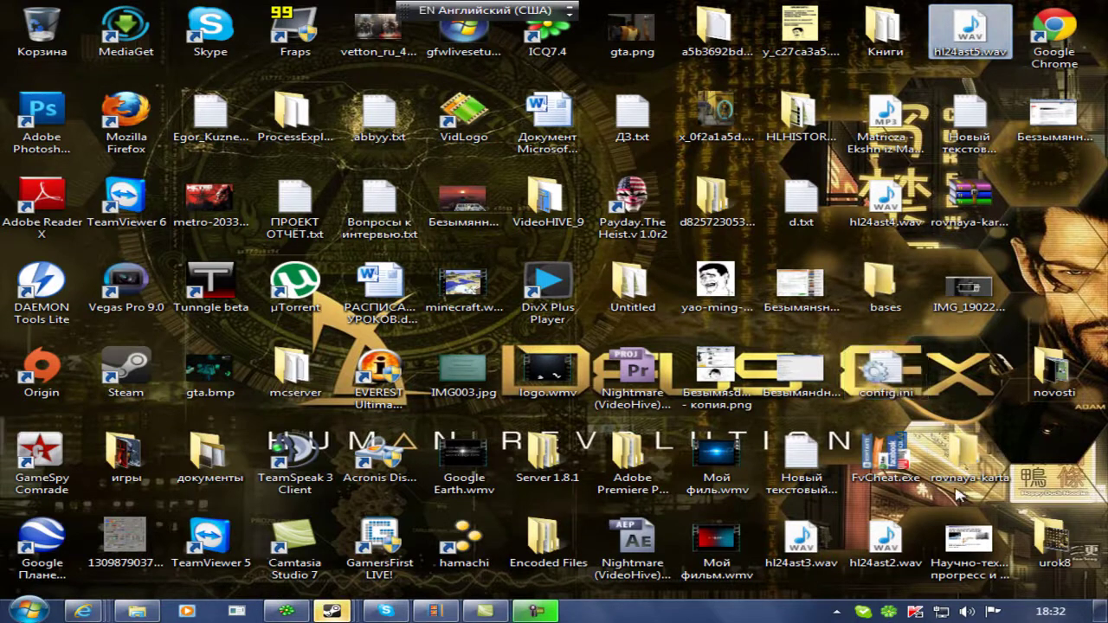
click(885, 542)
click(801, 541)
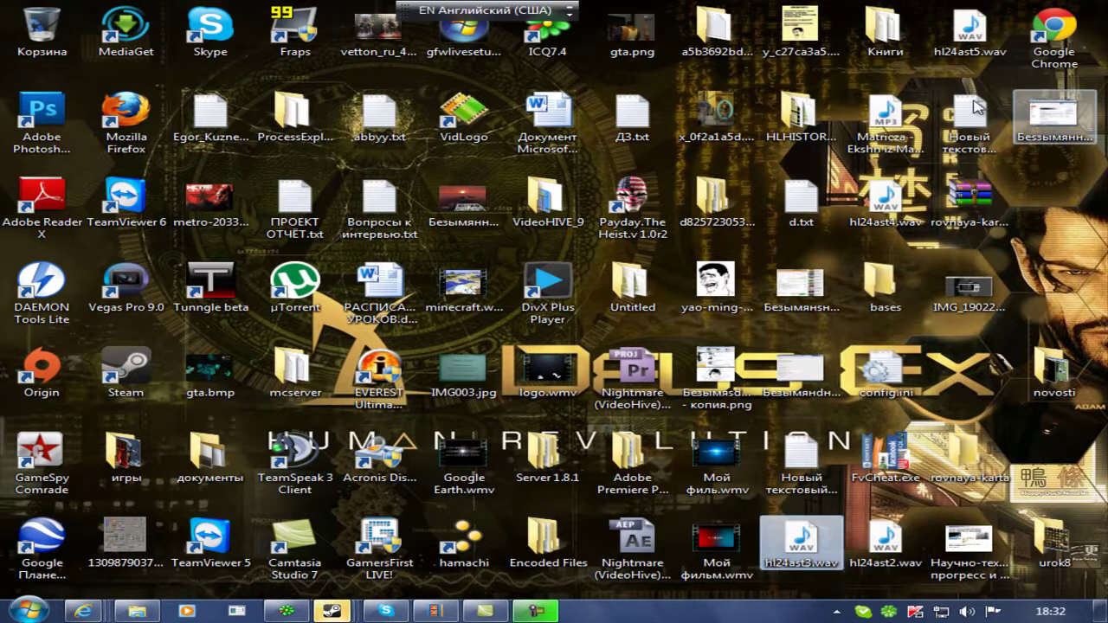
click(885, 201)
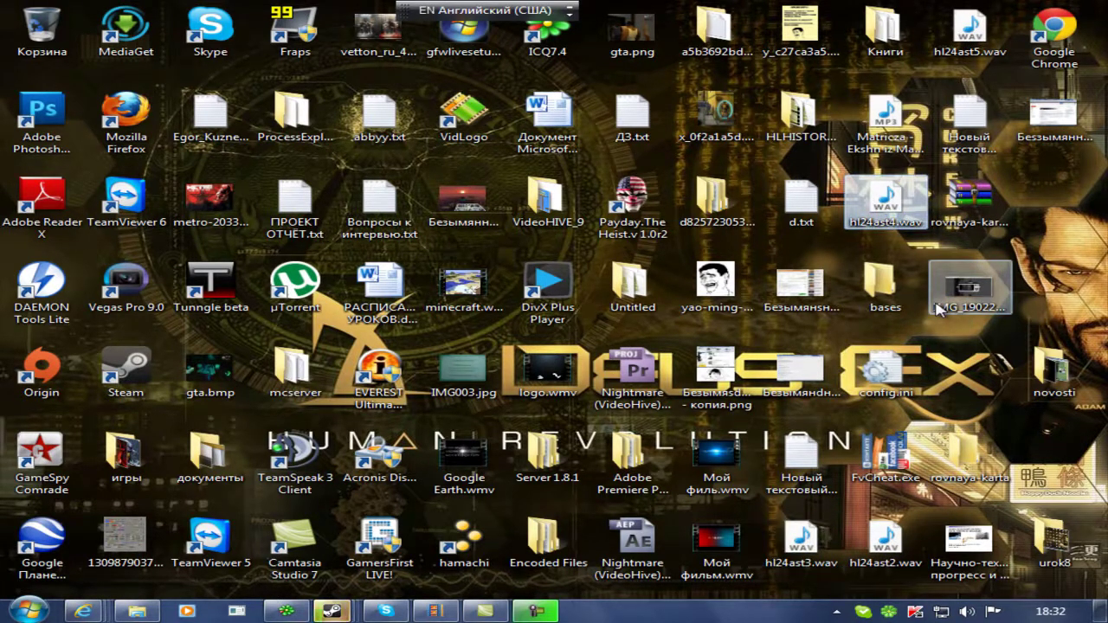